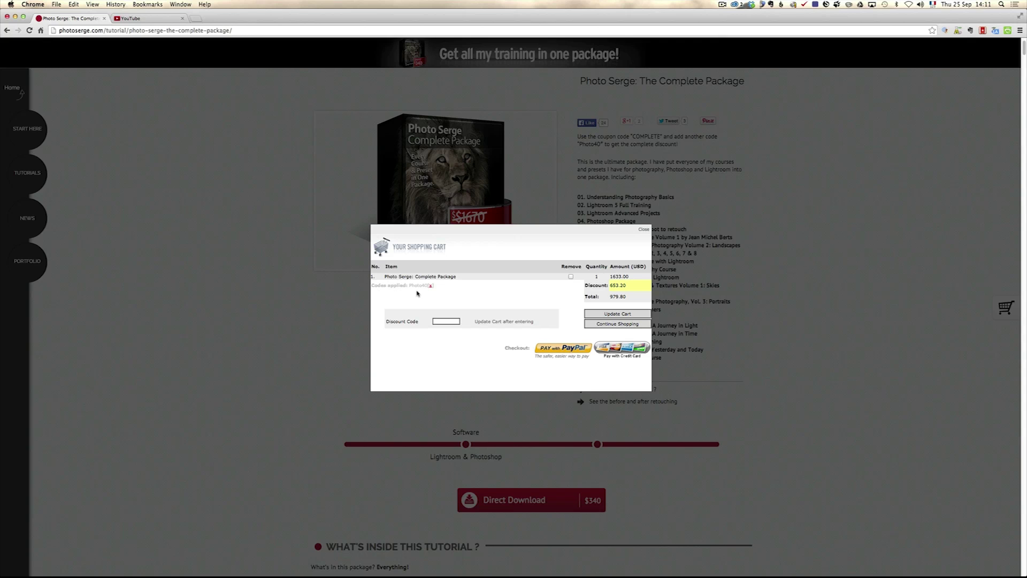
Apply the discount code "complete" to the shopping cart and close the cart.
click(443, 320)
text(complete)
click(617, 314)
click(644, 229)
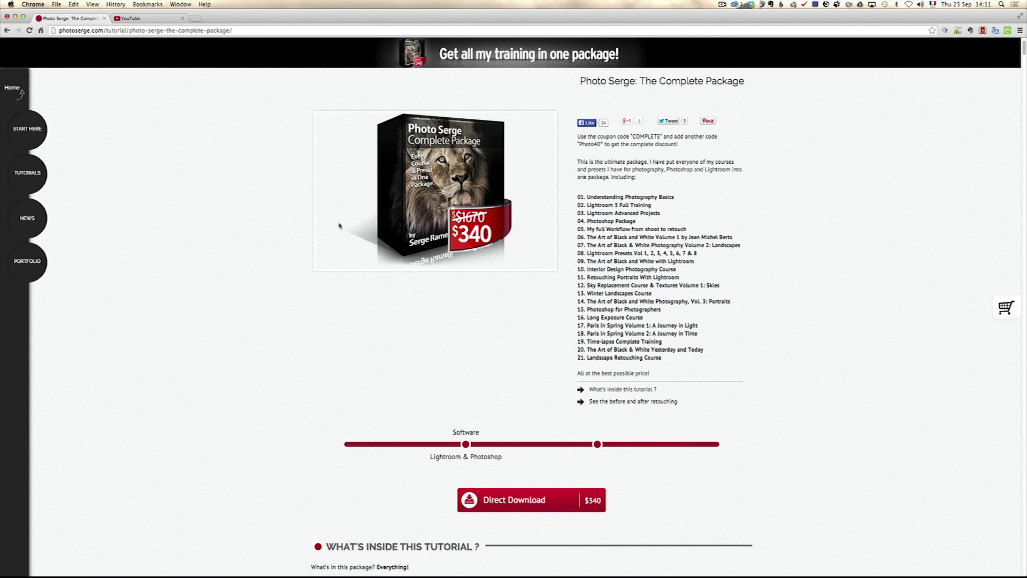
Open the site's newsletter sign-up page and place the cursor in the subscription form's name field.
click(27, 219)
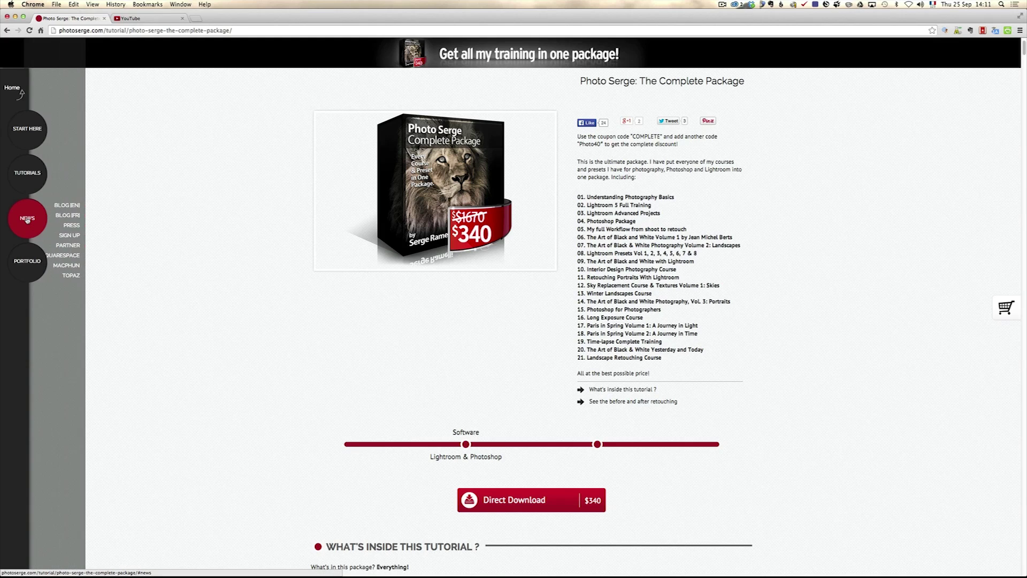
click(79, 237)
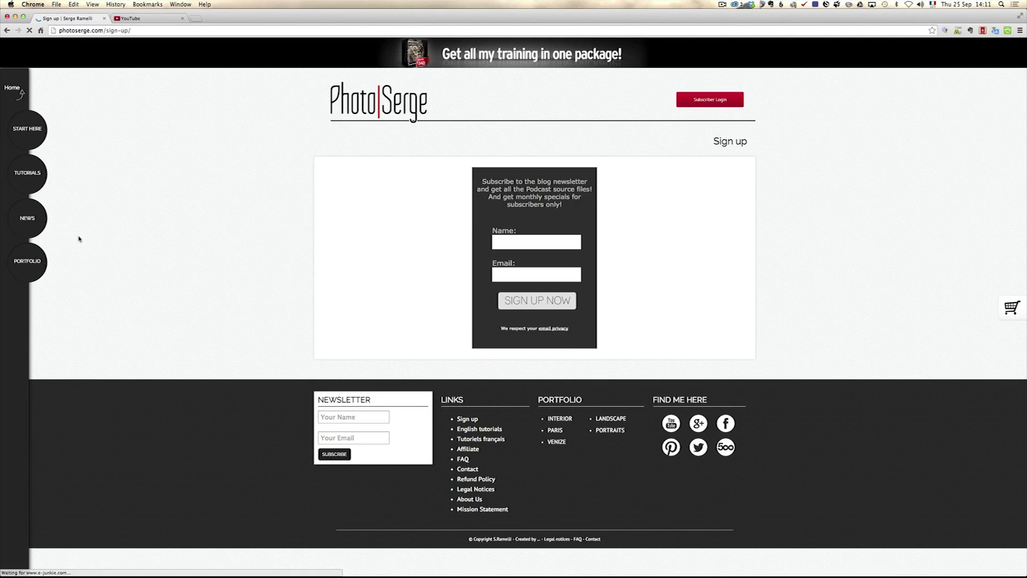
click(526, 241)
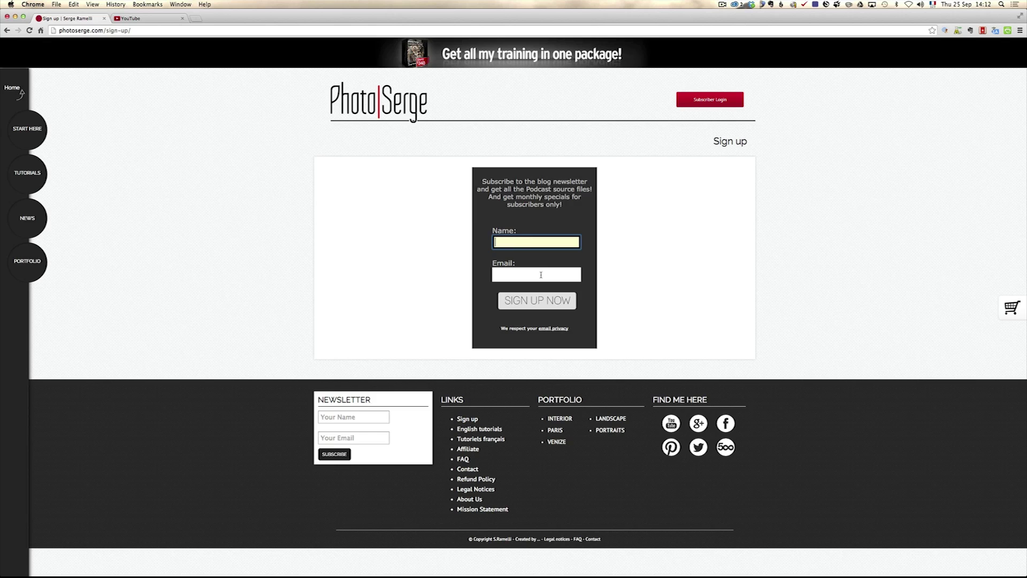
Switch to Lightroom and set the photo's Highlights to -100, Shadows to +100, Whites to +30, Blacks to -23 and Clarity to -15.
key(super+Tab)
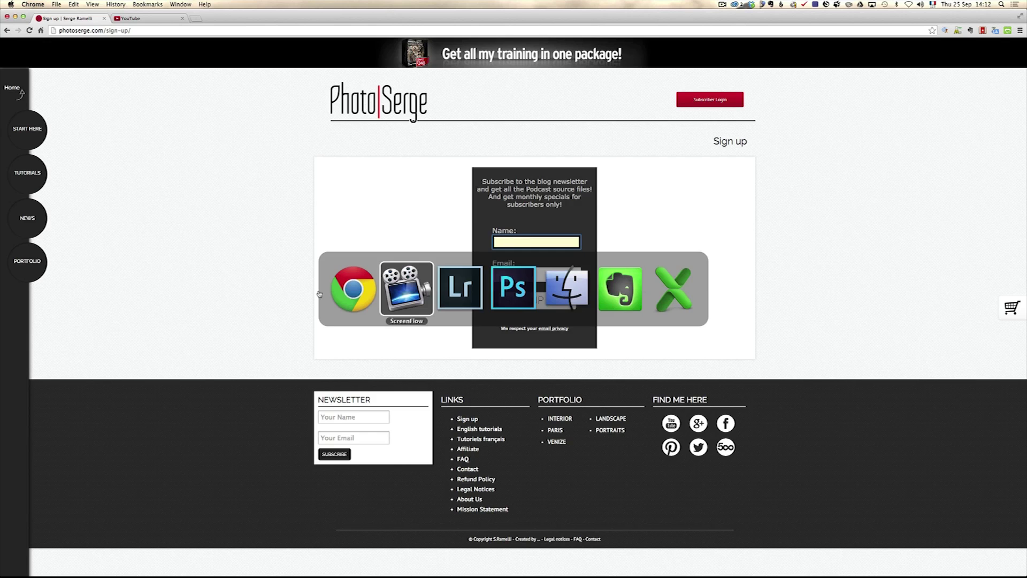
click(447, 292)
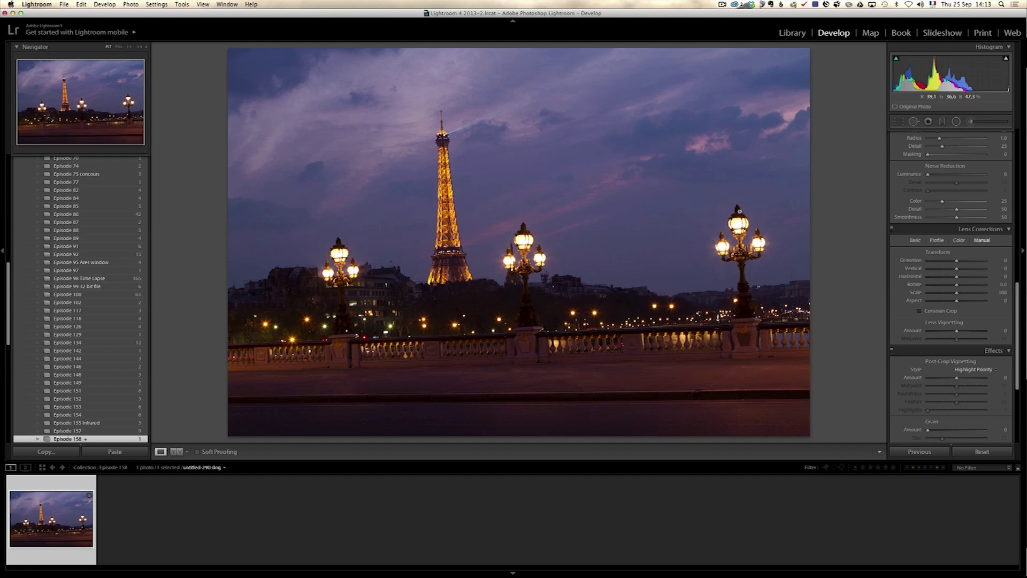
click(1019, 232)
scroll(1018, 232, up, 3)
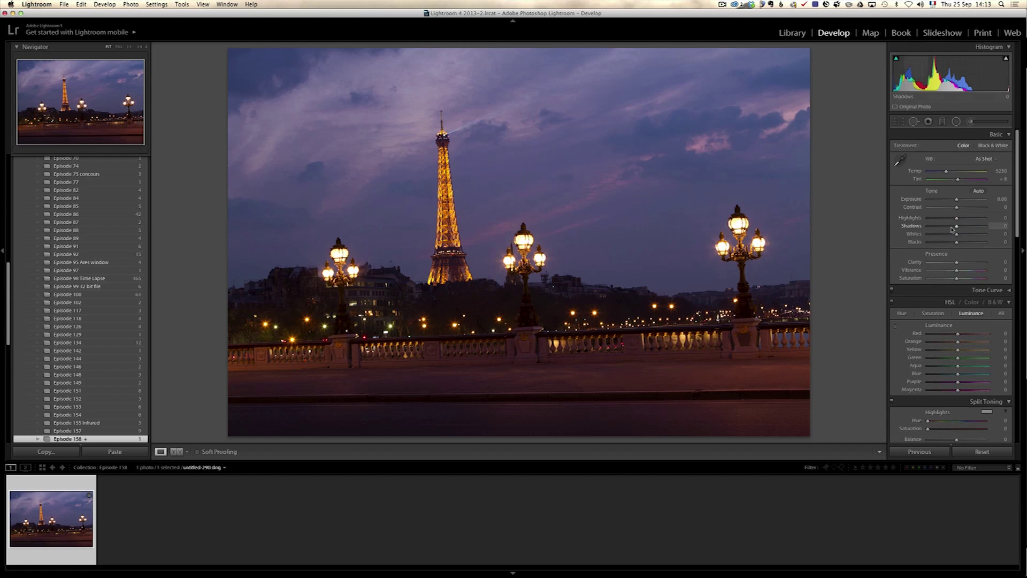
drag(957, 227, 921, 219)
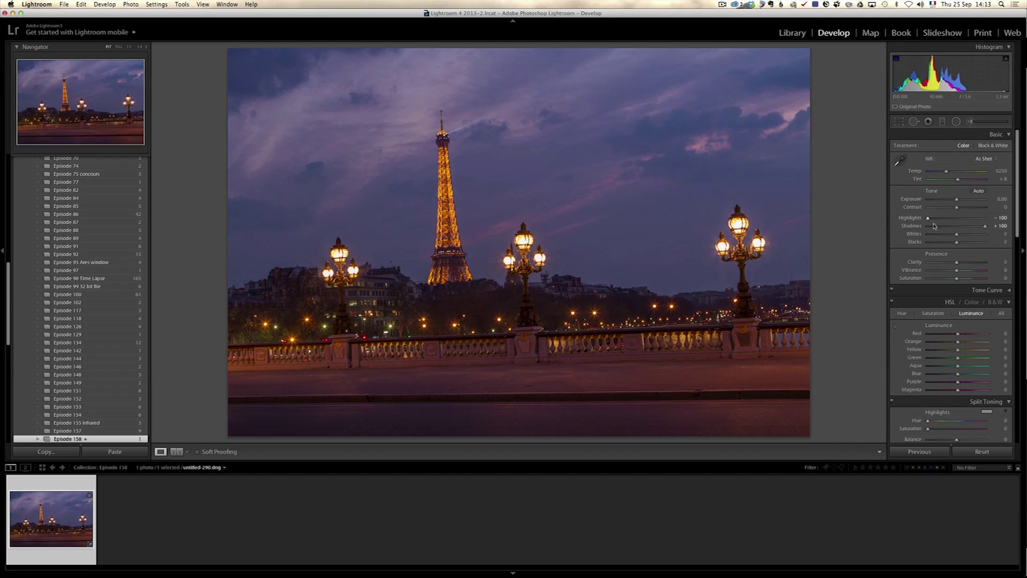
key(alt)
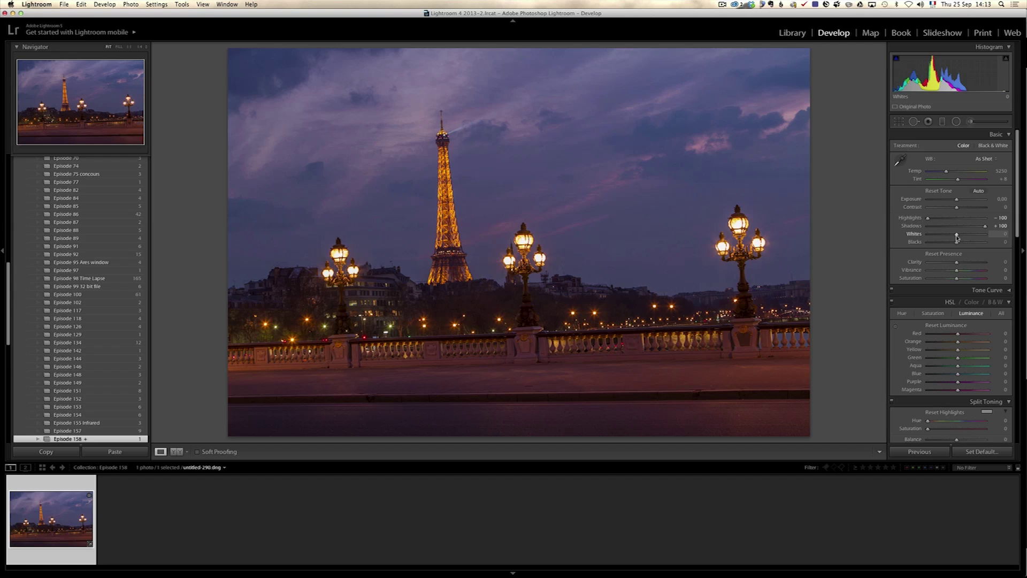
drag(956, 234, 952, 264)
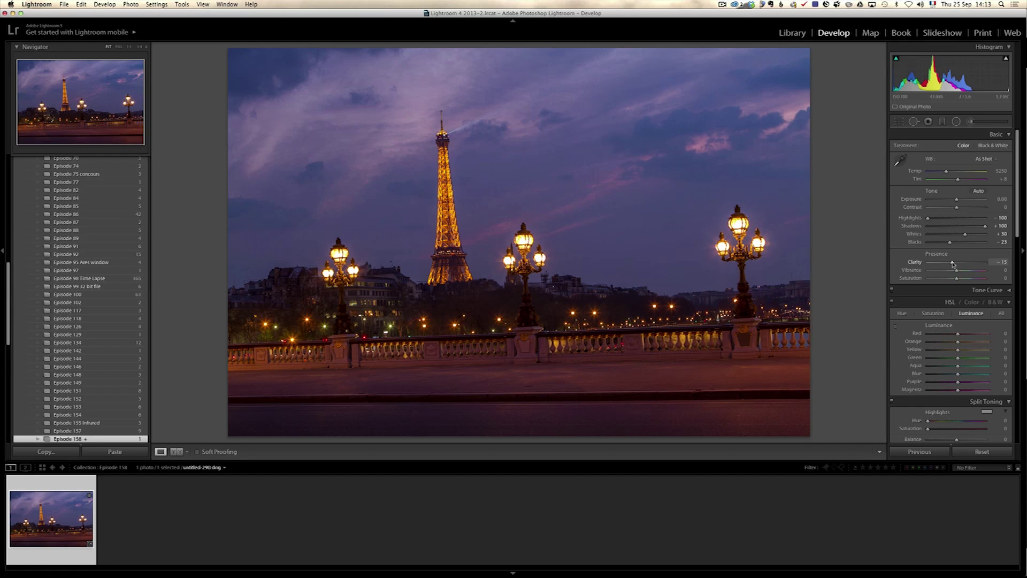
Enable profile corrections and chromatic aberration removal for the photo, and try the Auto Upright correction.
drag(1018, 219, 1014, 357)
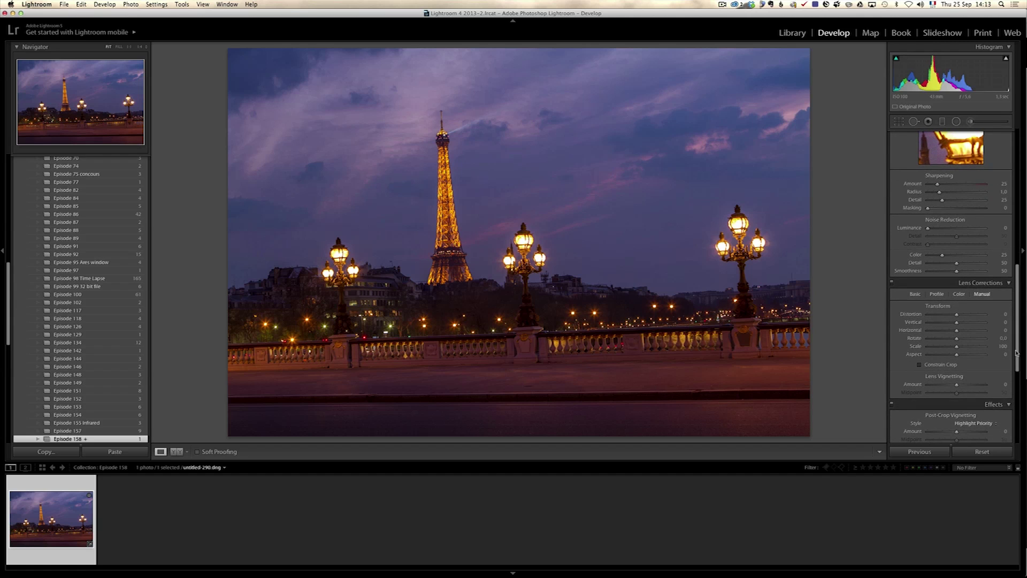
click(915, 294)
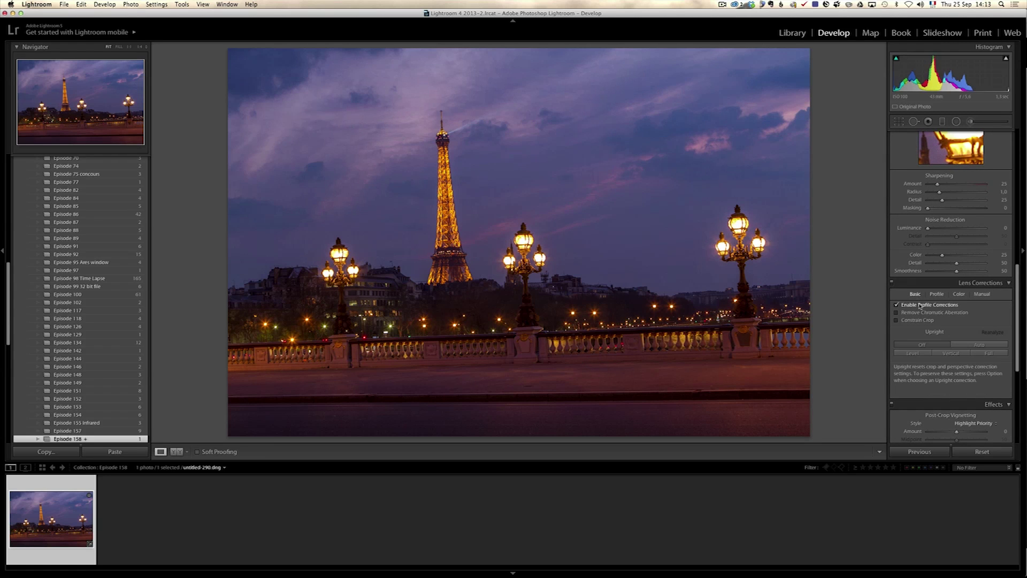
click(921, 313)
click(983, 346)
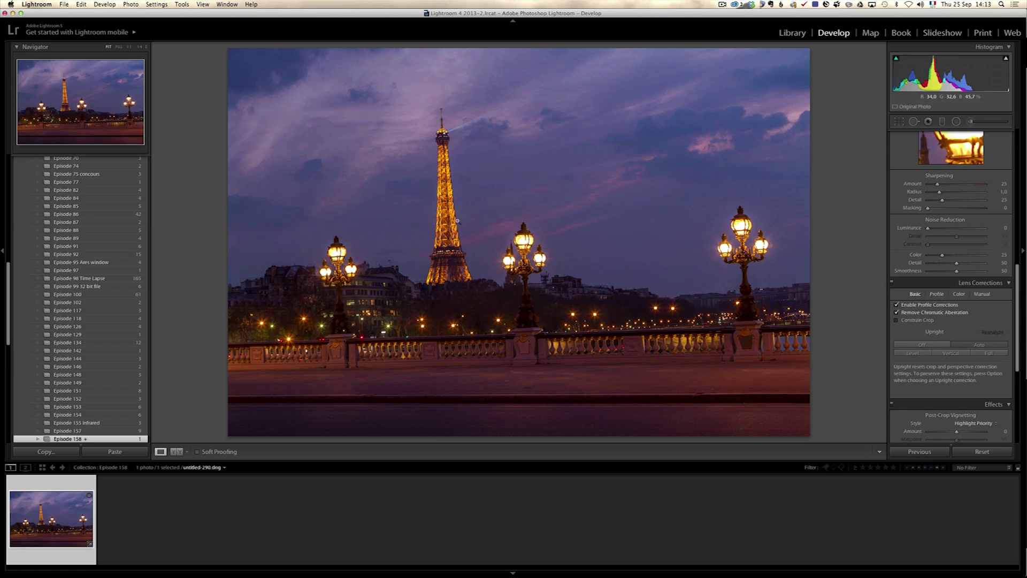
Straighten the photo with a manual lens-correction rotation of +2.9 and constrain the crop.
click(981, 294)
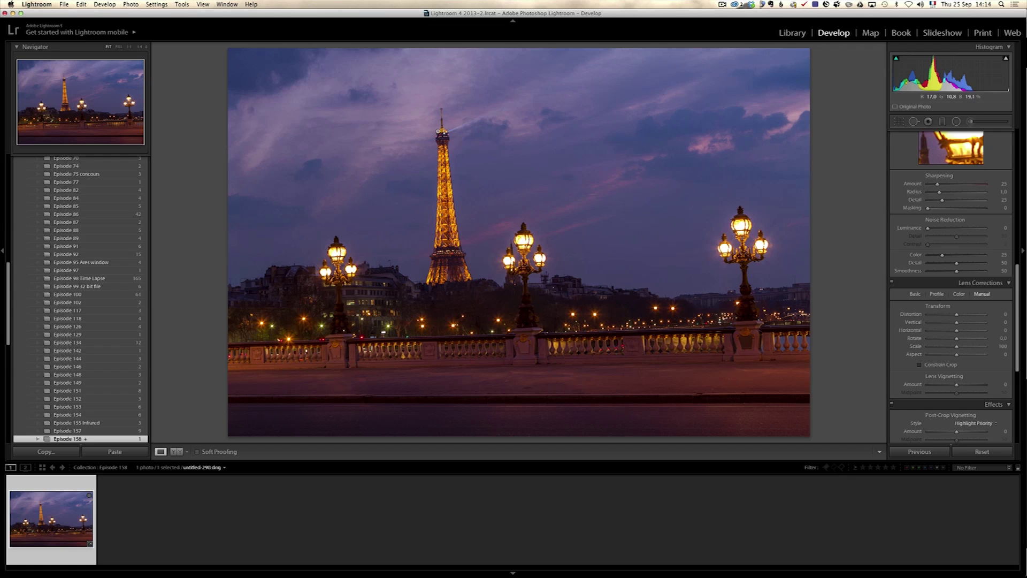
click(958, 338)
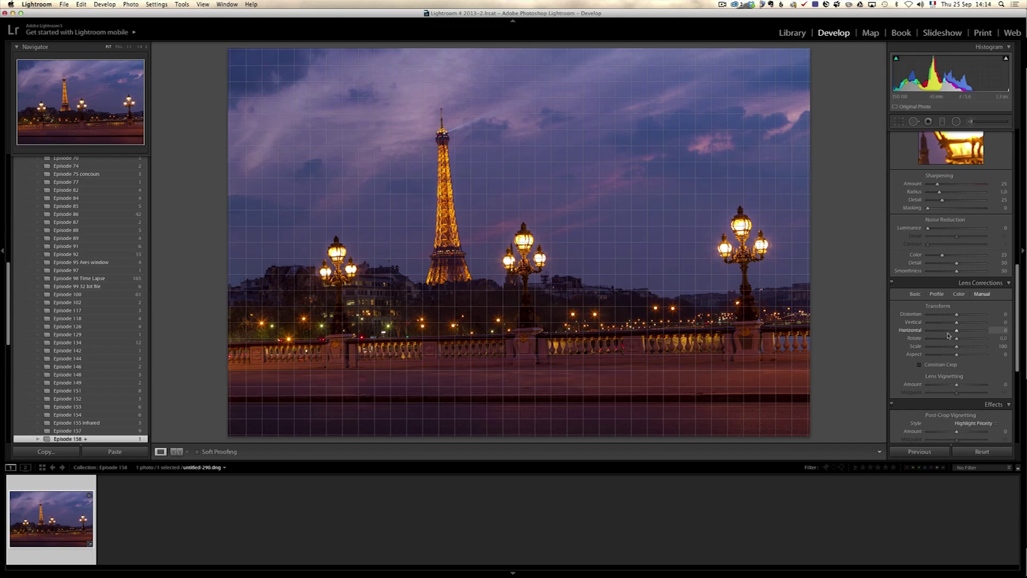
drag(958, 340, 964, 340)
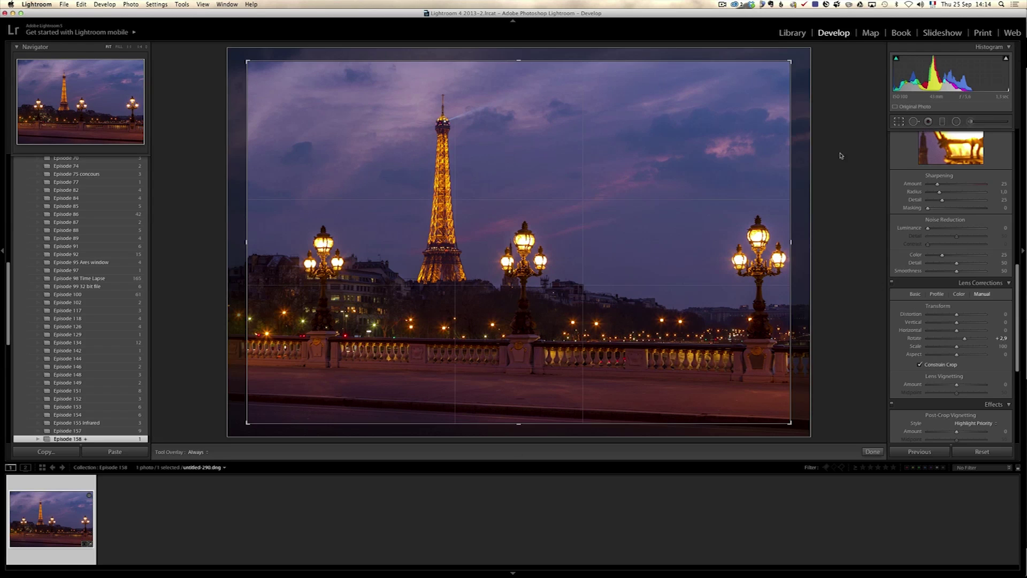
Crop away the strip of road along the photo's lower edge and apply the crop.
click(899, 121)
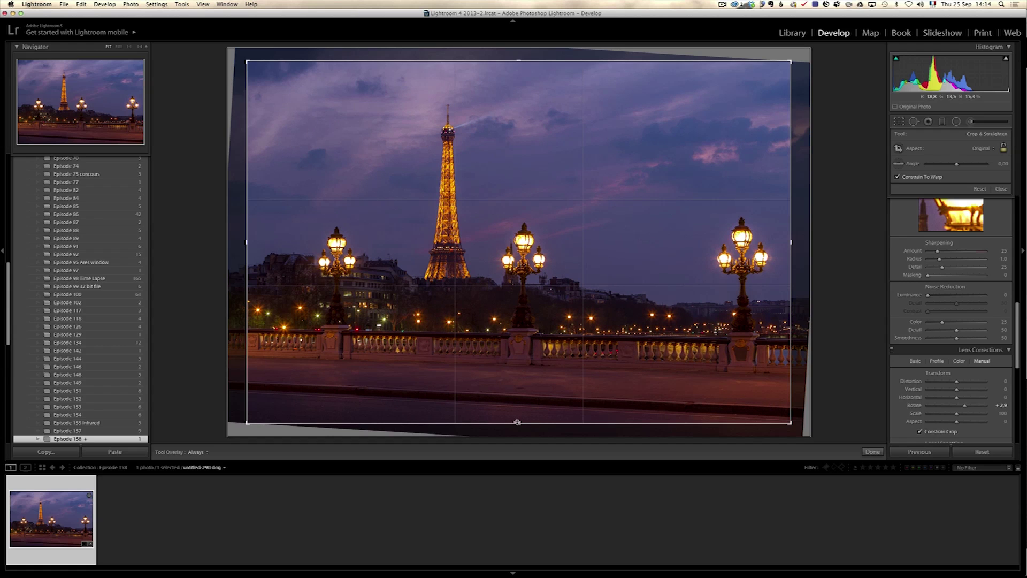
drag(518, 423, 518, 401)
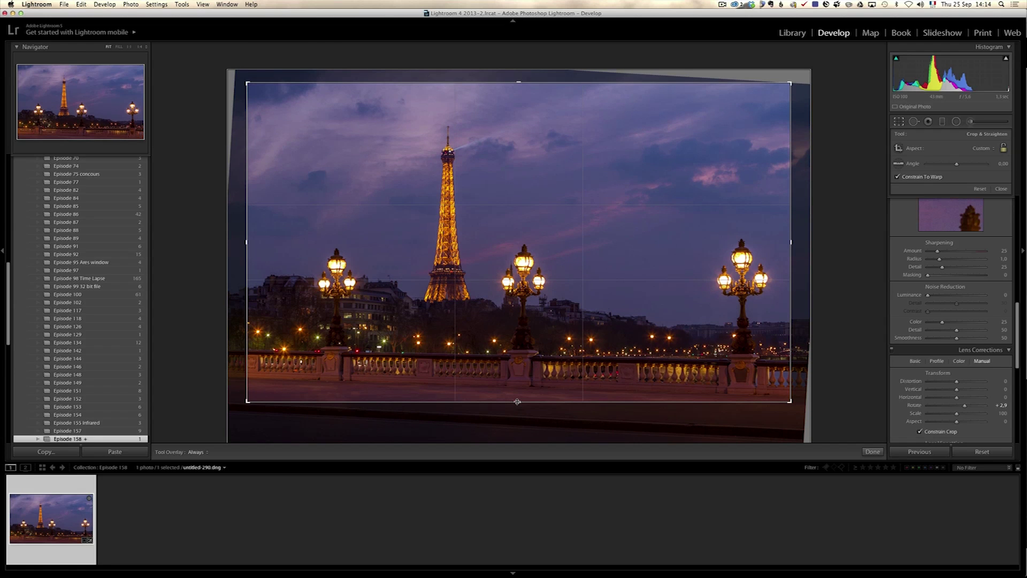
key(Return)
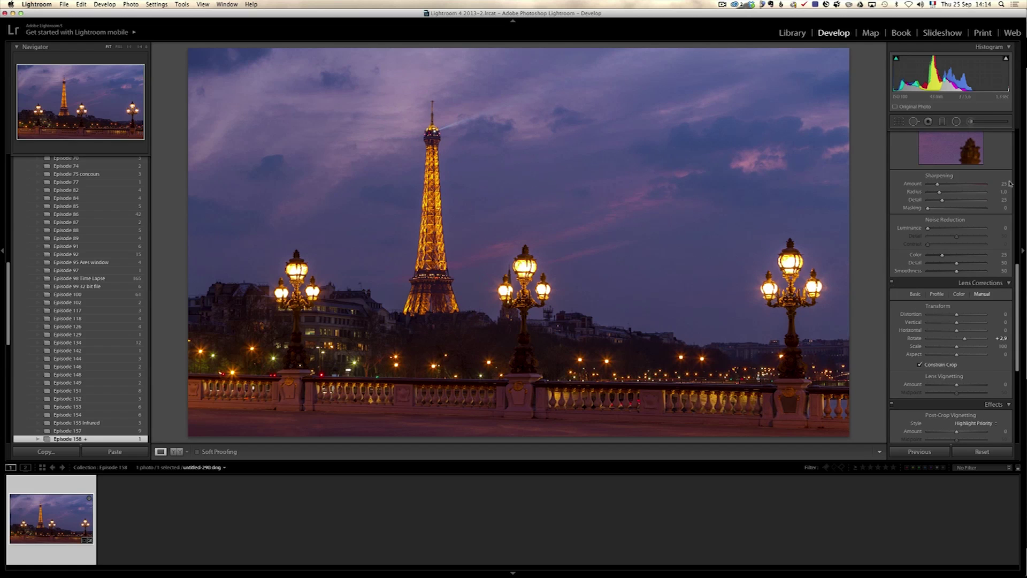
Add a graduated filter over the foreground balustrade and another over the upper sky with Exposure at -0.19.
click(942, 121)
drag(551, 408, 553, 369)
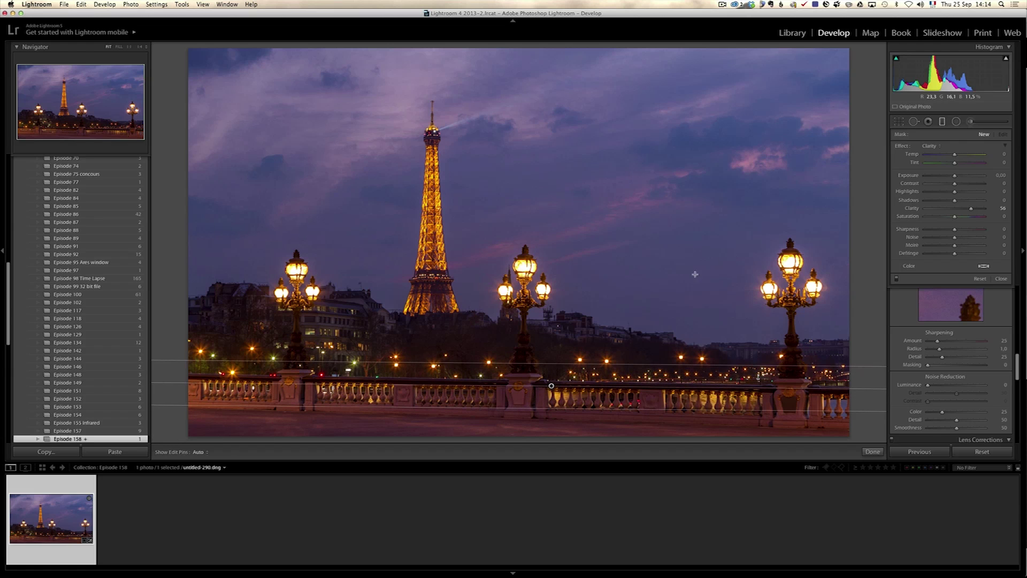
drag(954, 176, 951, 175)
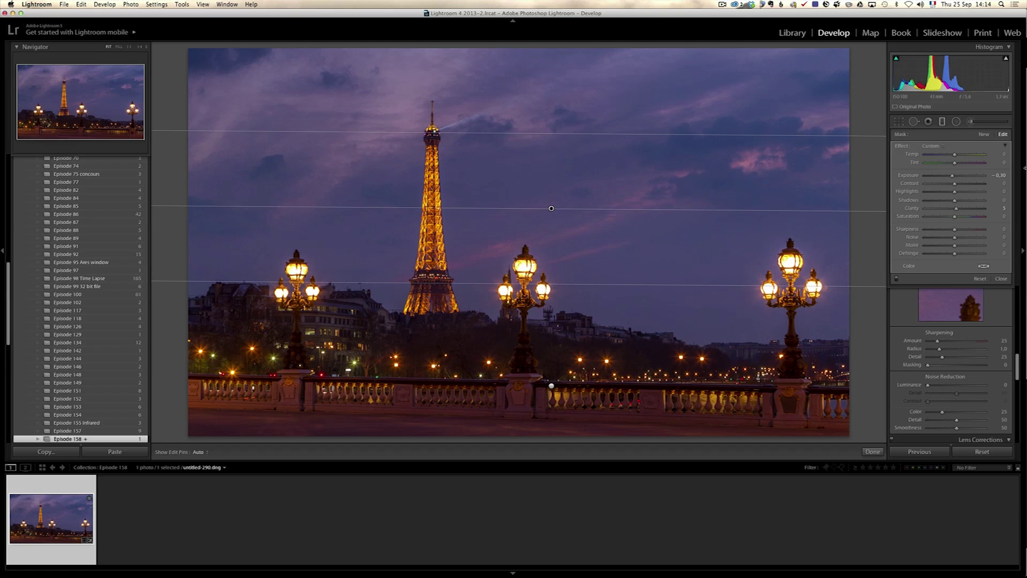
drag(952, 179, 953, 178)
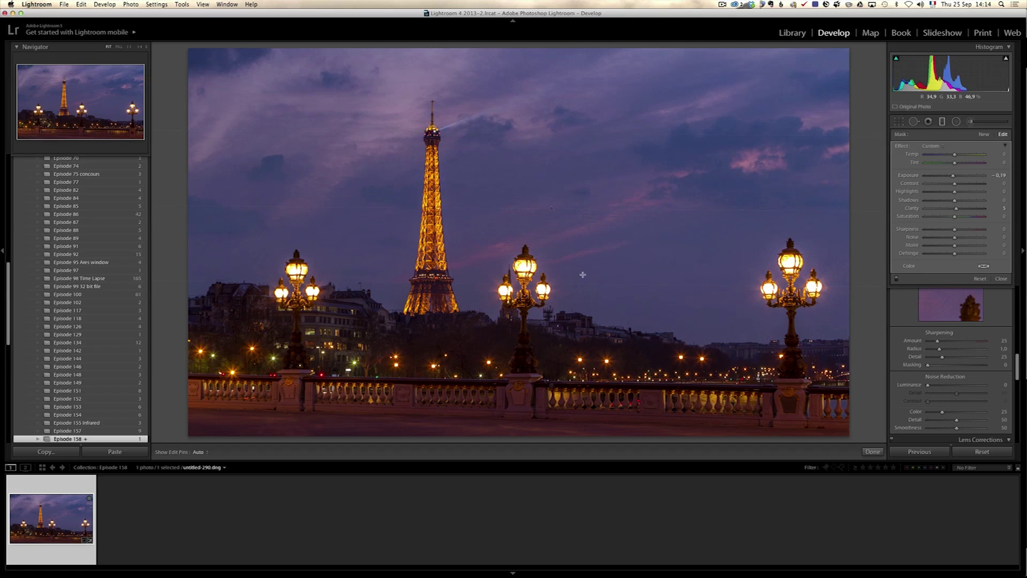
drag(563, 284, 552, 148)
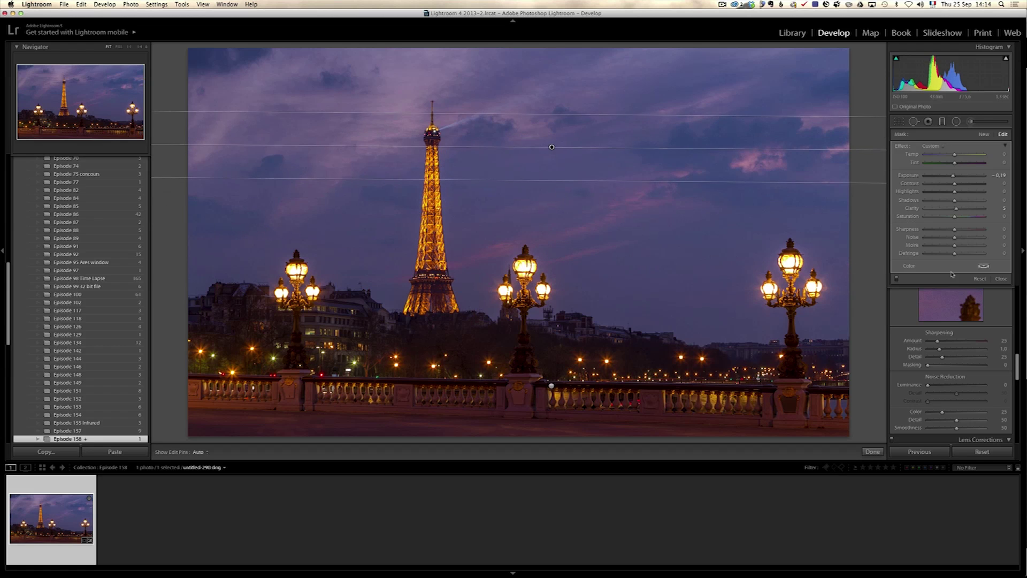
click(1004, 280)
Set the photo's white balance to the Daylight preset.
scroll(995, 241, up, 10)
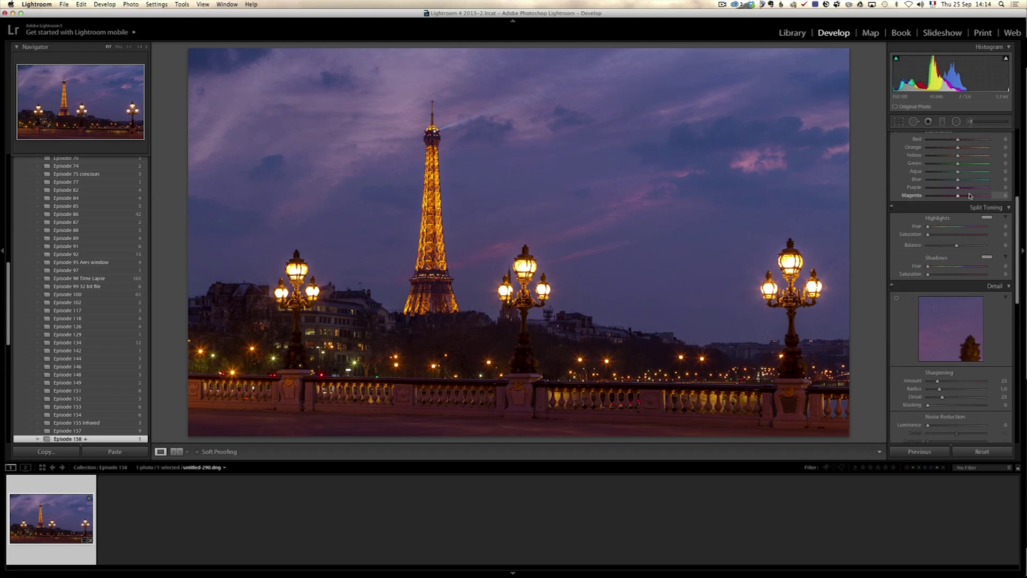
click(984, 159)
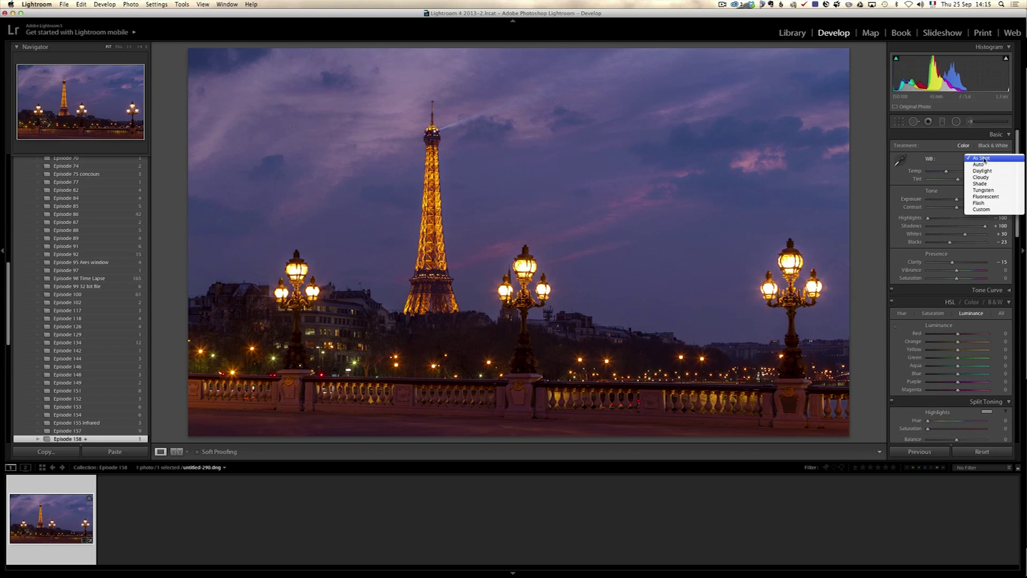
click(986, 171)
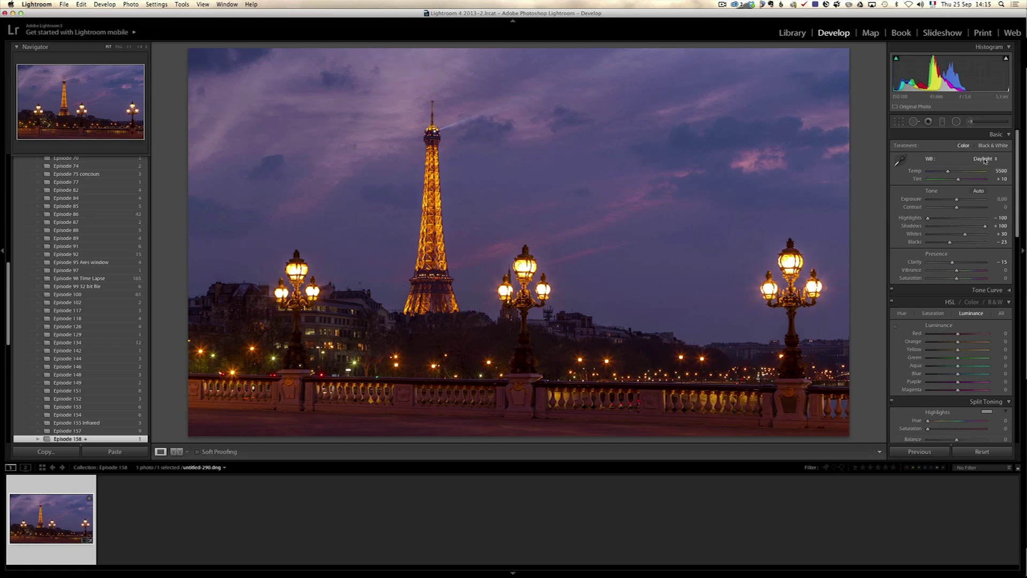
Try other white balance presets such as Cloudy and return to Daylight.
click(983, 159)
click(985, 165)
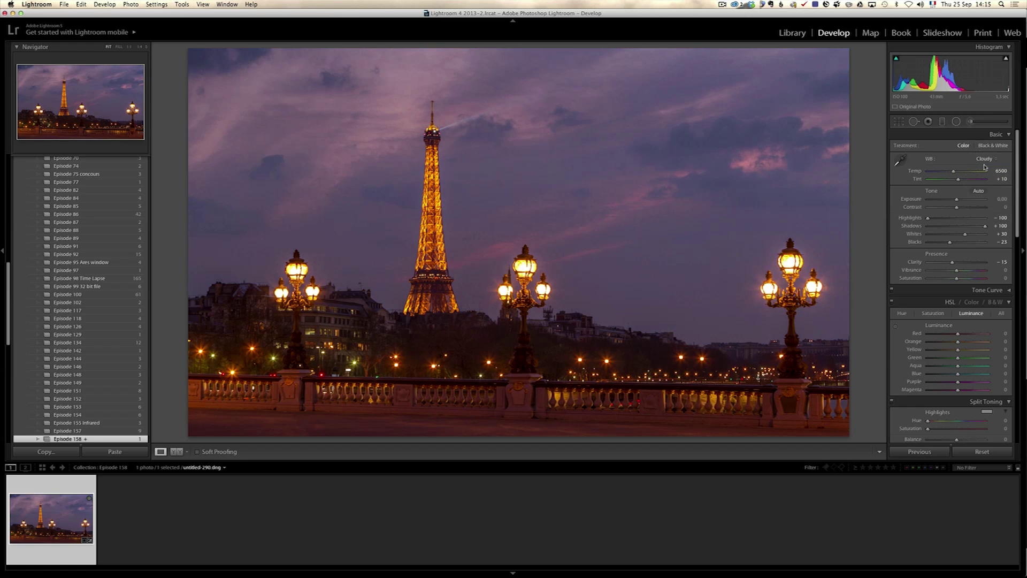
click(984, 160)
click(985, 167)
click(984, 159)
click(984, 146)
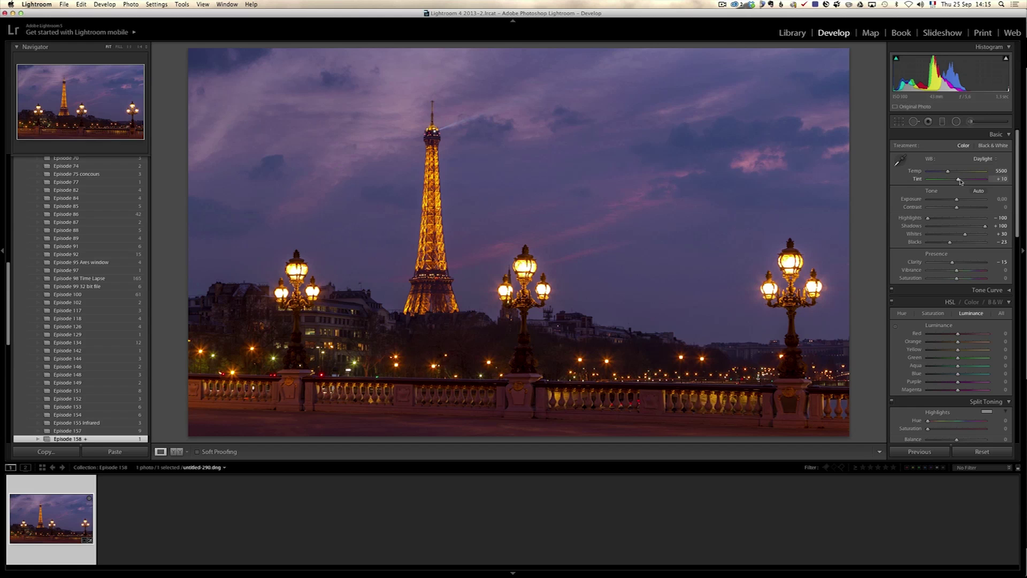
drag(959, 180, 958, 181)
click(984, 159)
click(986, 122)
Send the developed photo from Lightroom to Adobe Photoshop CC 2014 for editing.
right_click(51, 518)
mouse_move(70, 408)
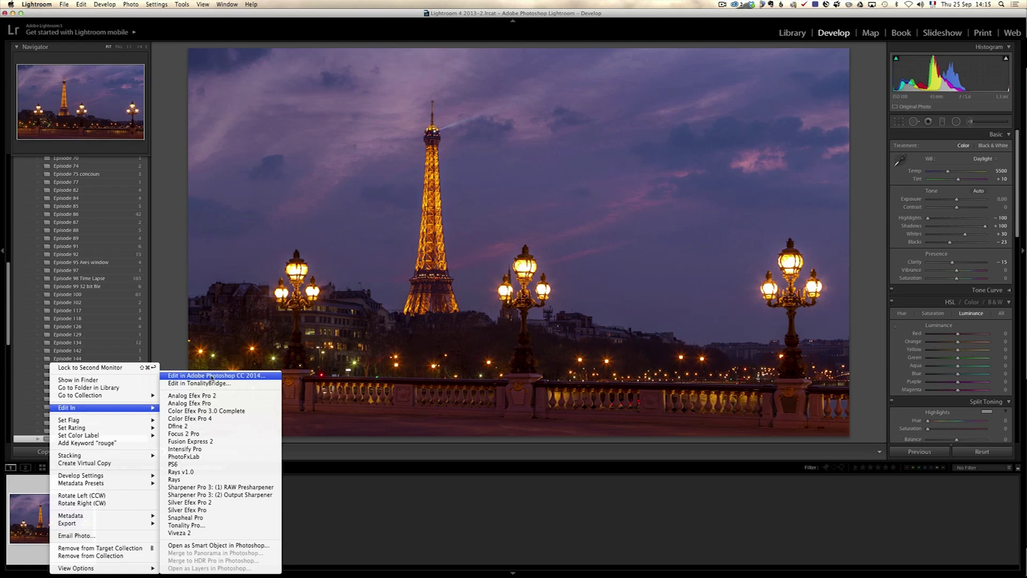
click(255, 377)
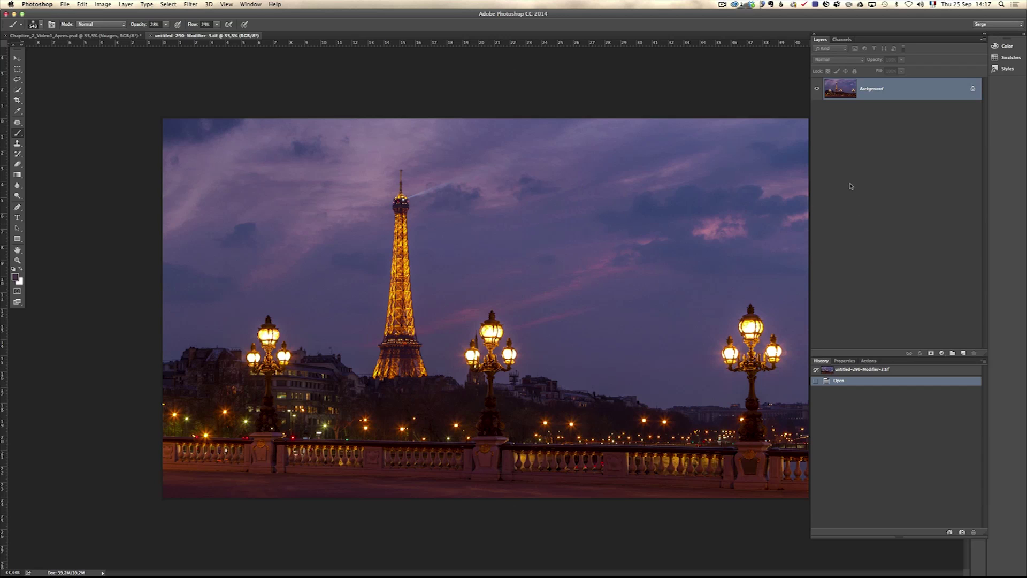
Show the available Photoshop actions and expand the set containing Dodge and Burn, FAD and Frequency Separation.
click(873, 362)
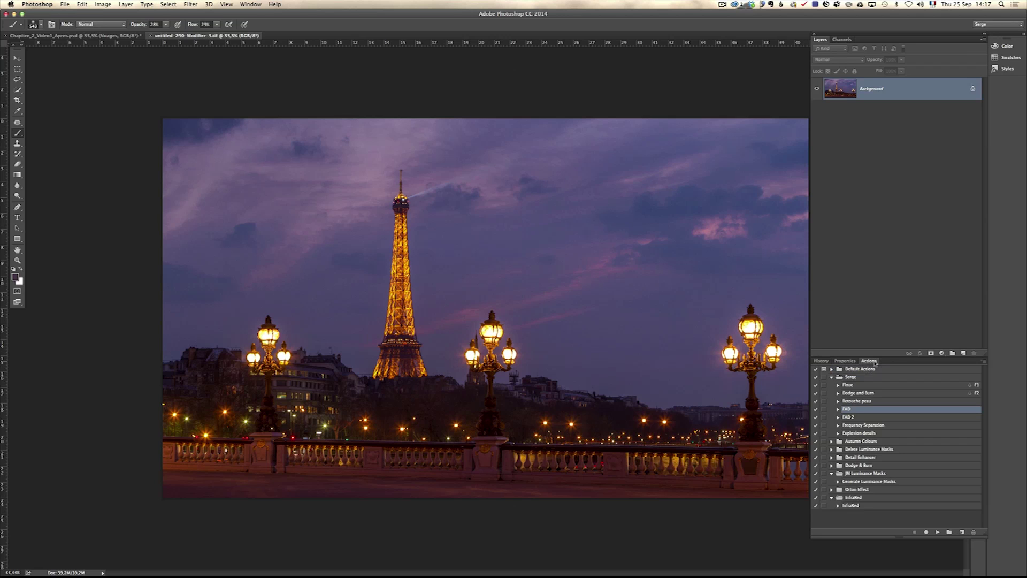
click(831, 377)
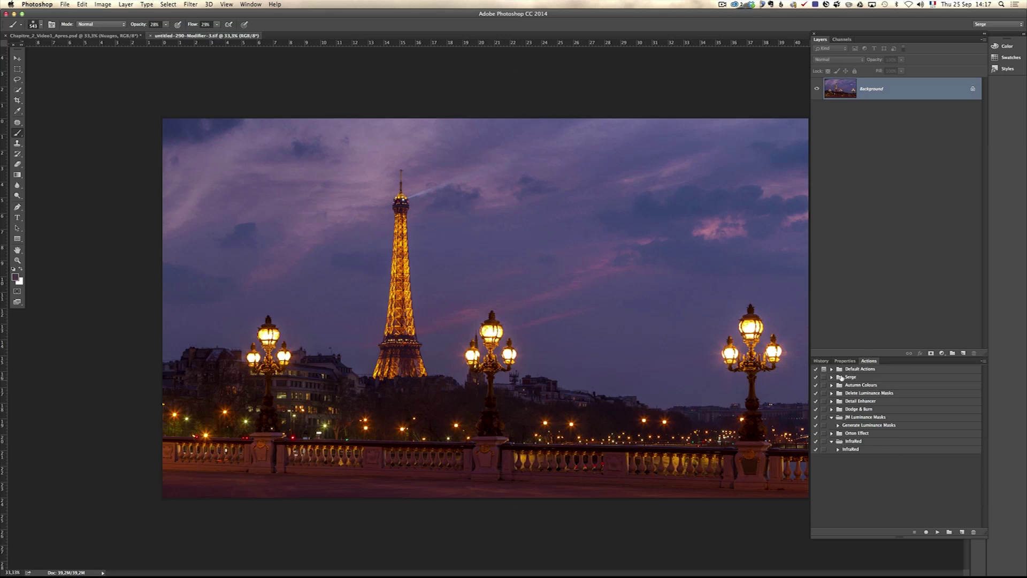
click(256, 5)
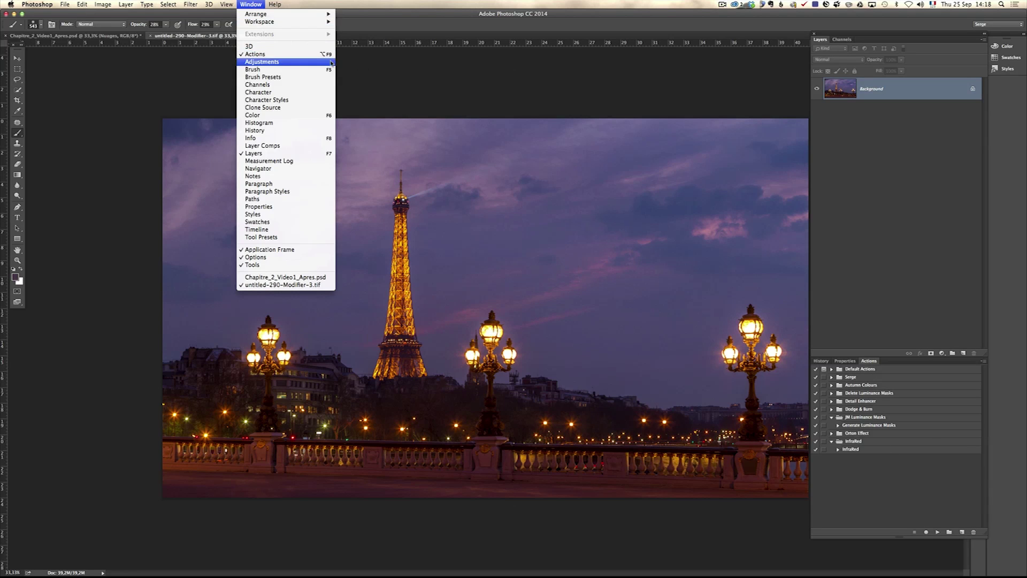
click(115, 92)
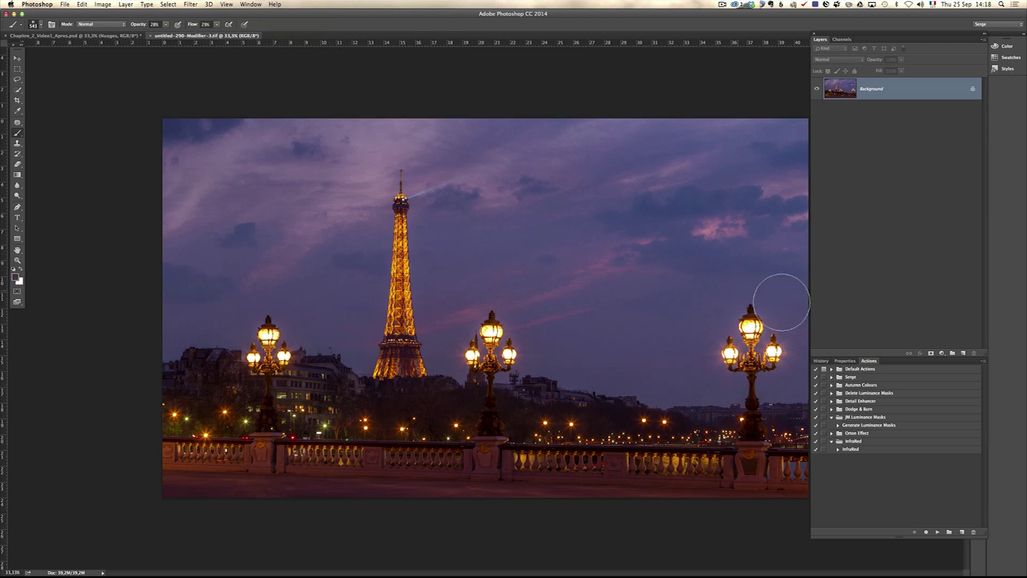
click(855, 379)
click(832, 377)
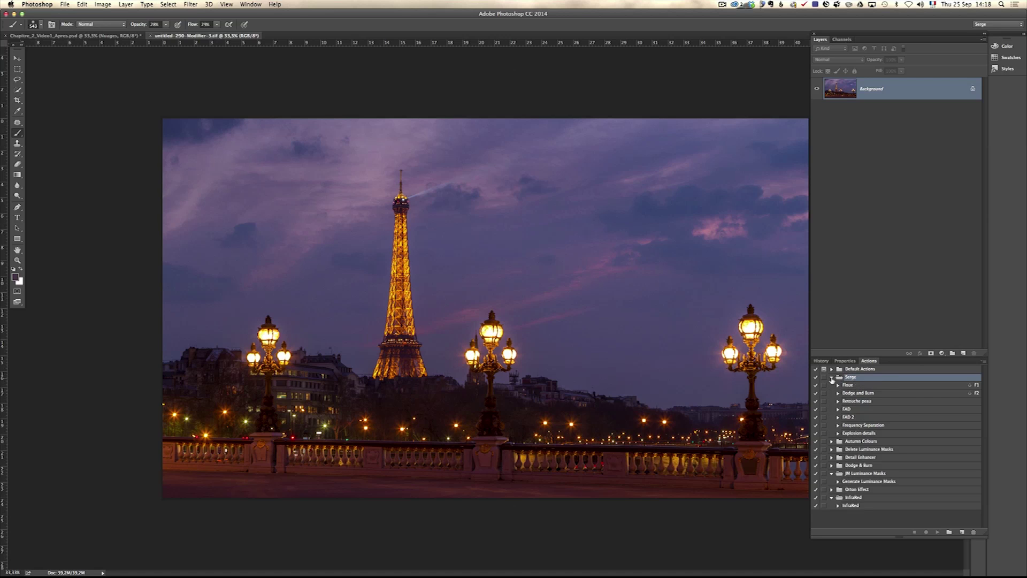
Create a new action named Amazing details in the personal action set and start recording it.
click(833, 378)
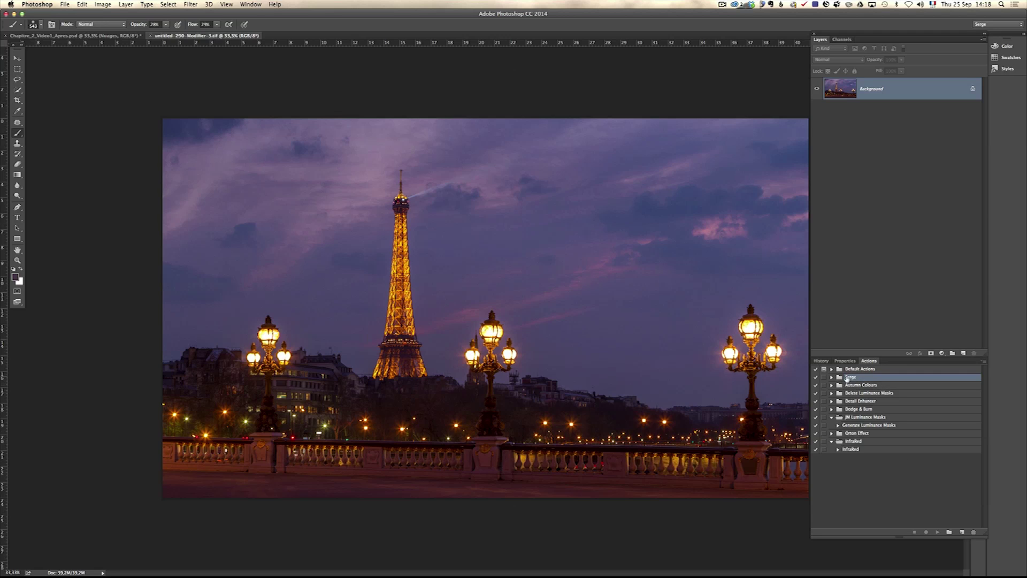
click(960, 532)
click(832, 378)
click(832, 377)
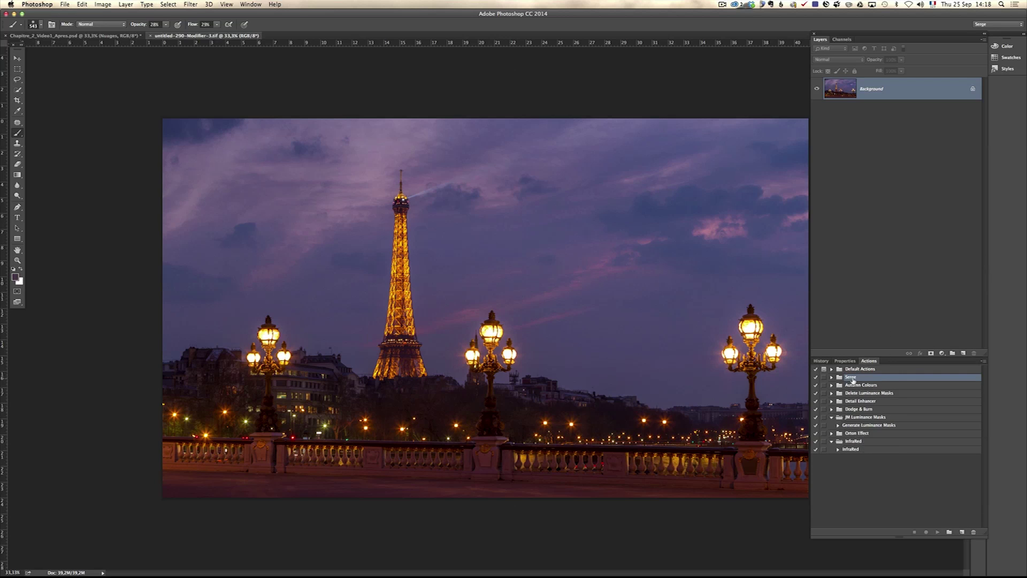
click(962, 533)
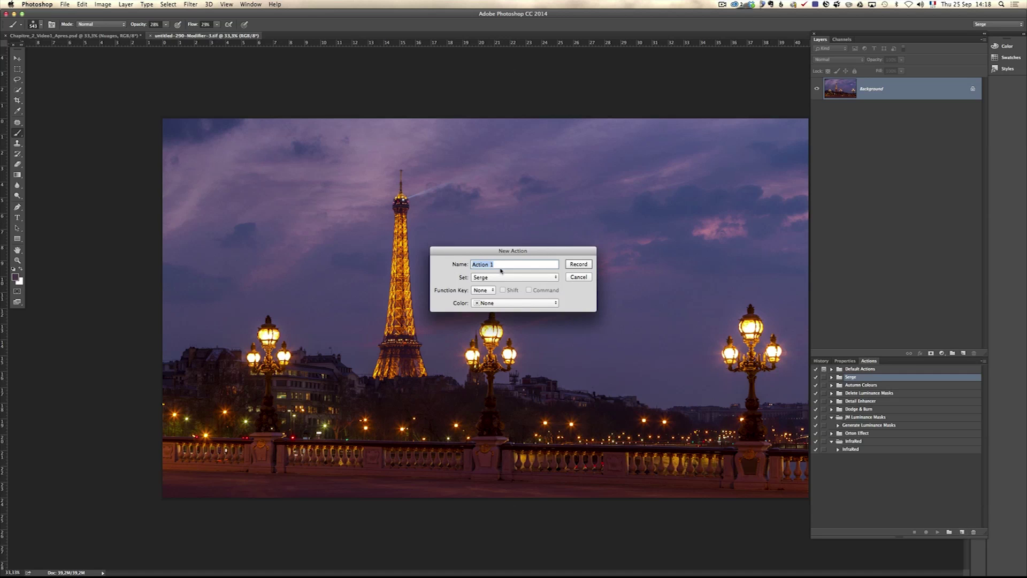
text(Amazing details)
click(581, 265)
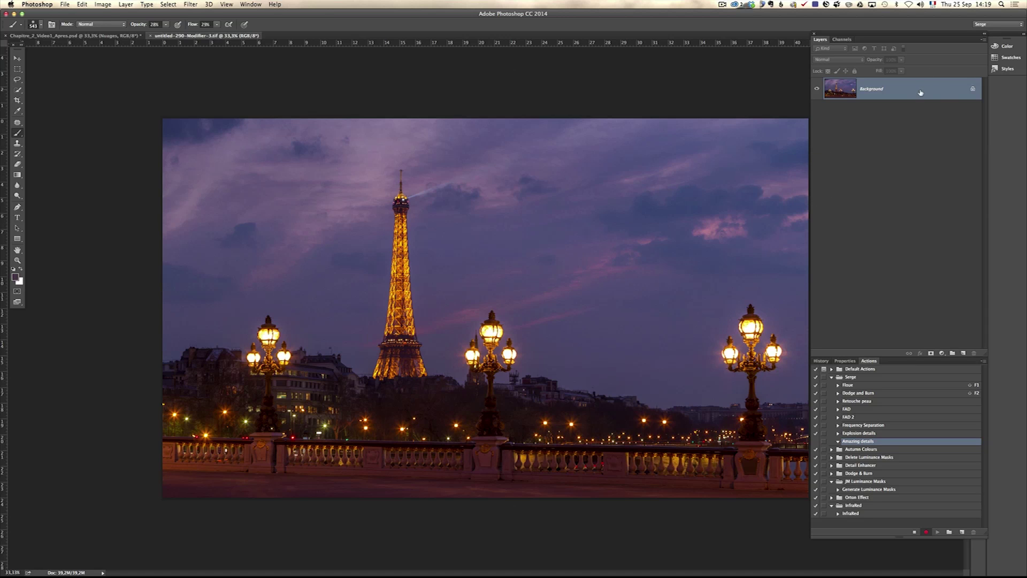
Duplicate the Background layer twice, then invert the uppermost copy and set its blend mode to Vivid Light.
drag(908, 92, 963, 353)
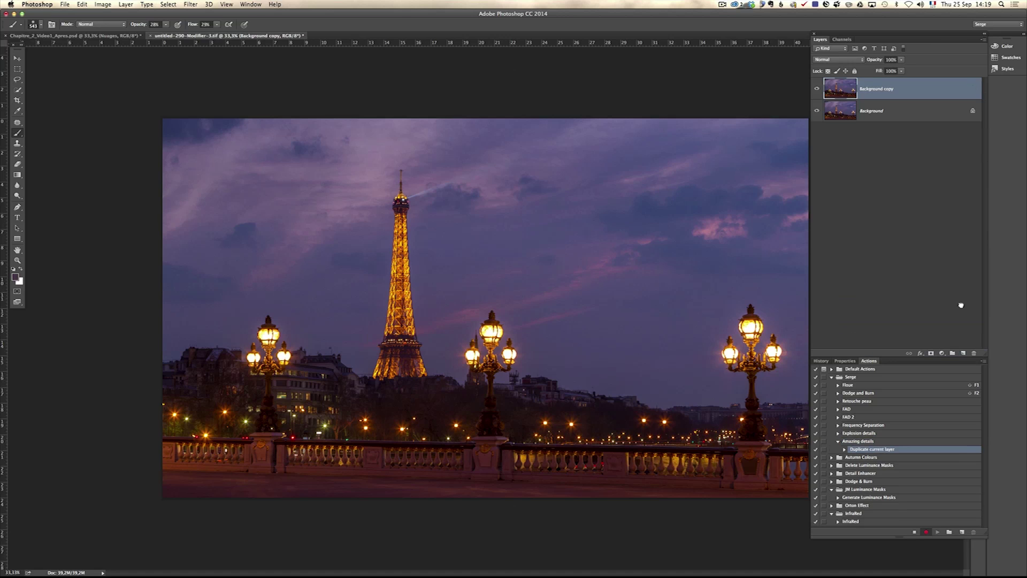
drag(912, 94, 963, 352)
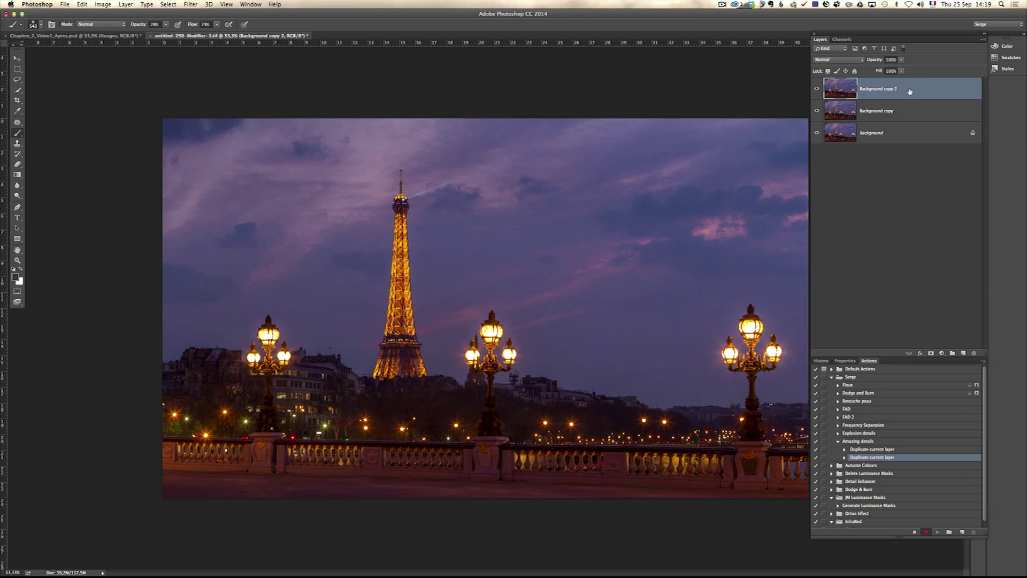
key(super+i)
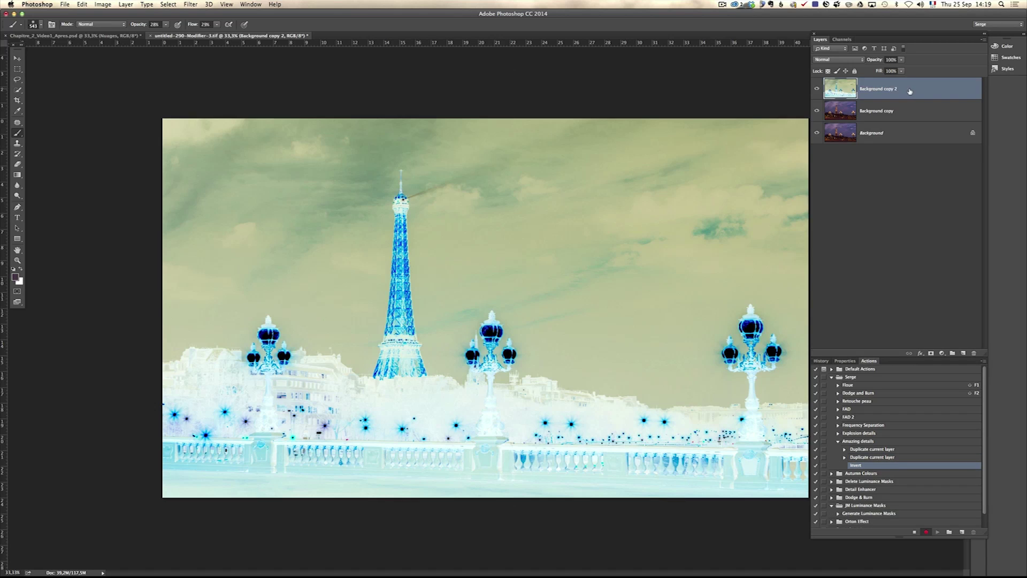
click(843, 60)
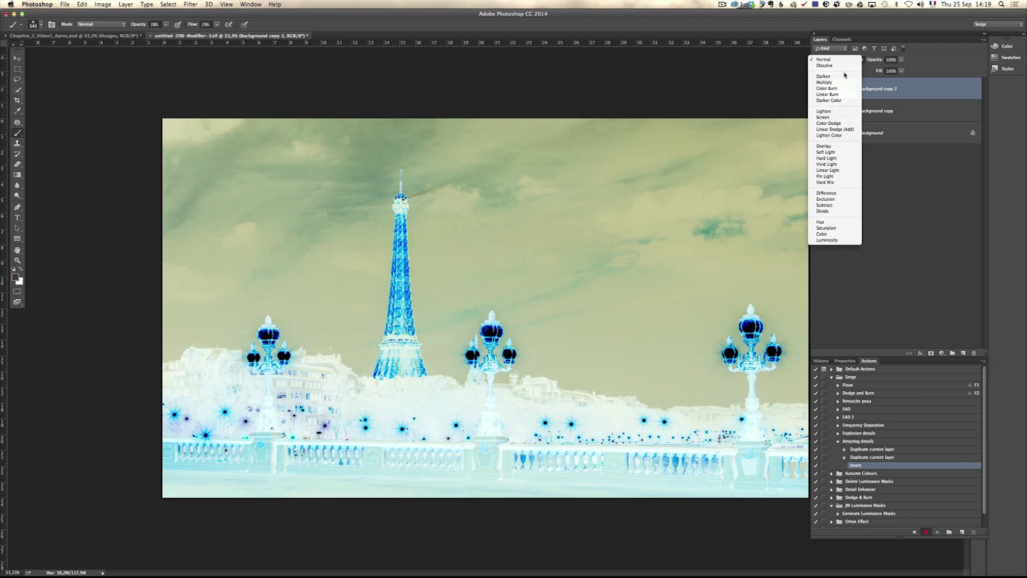
click(851, 164)
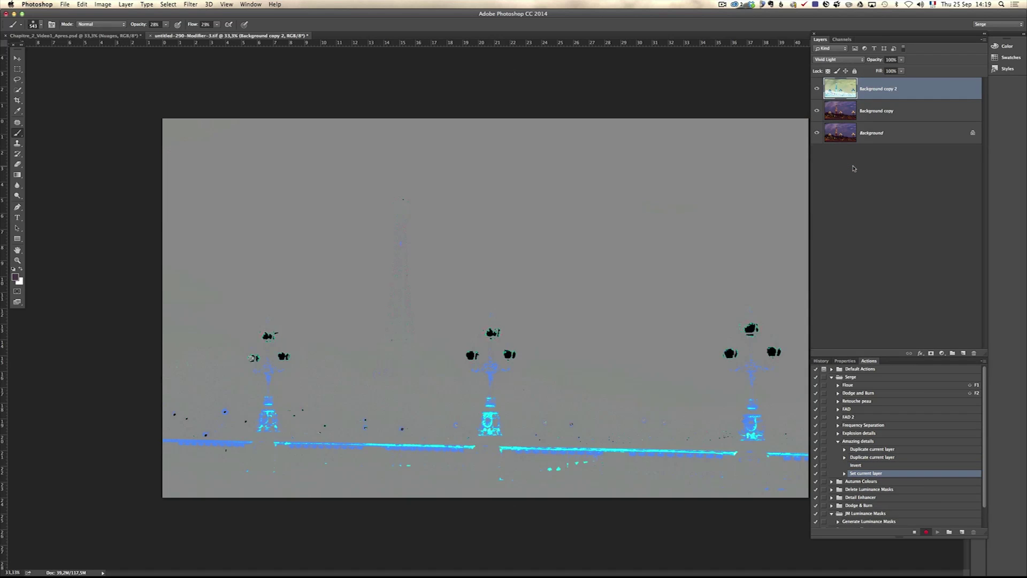
Group the two Background copies as details and set the group's blend mode to Overlay.
shift+click(897, 115)
right_click(899, 114)
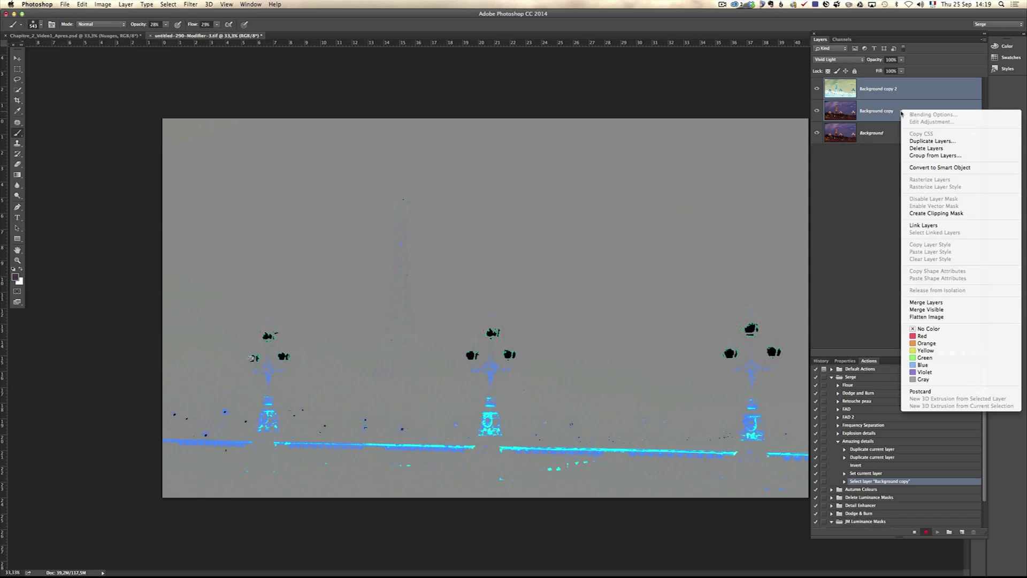
click(948, 157)
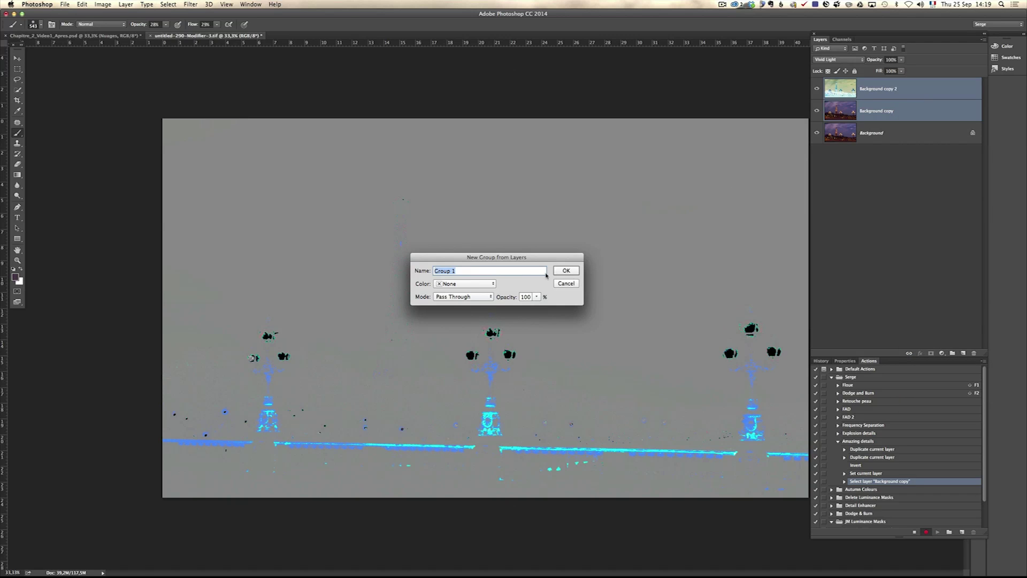
text(details)
key(Return)
click(840, 60)
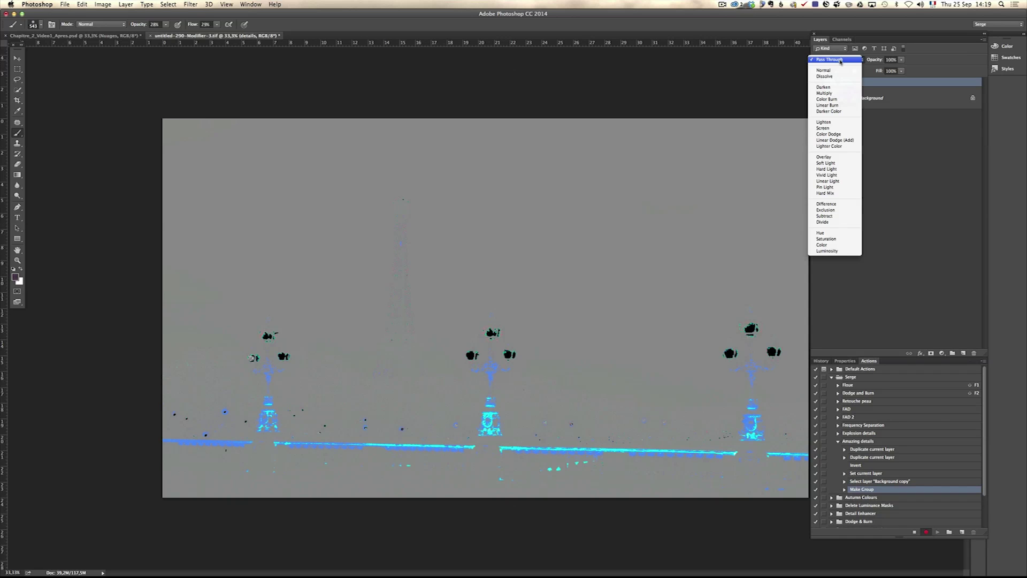
click(829, 158)
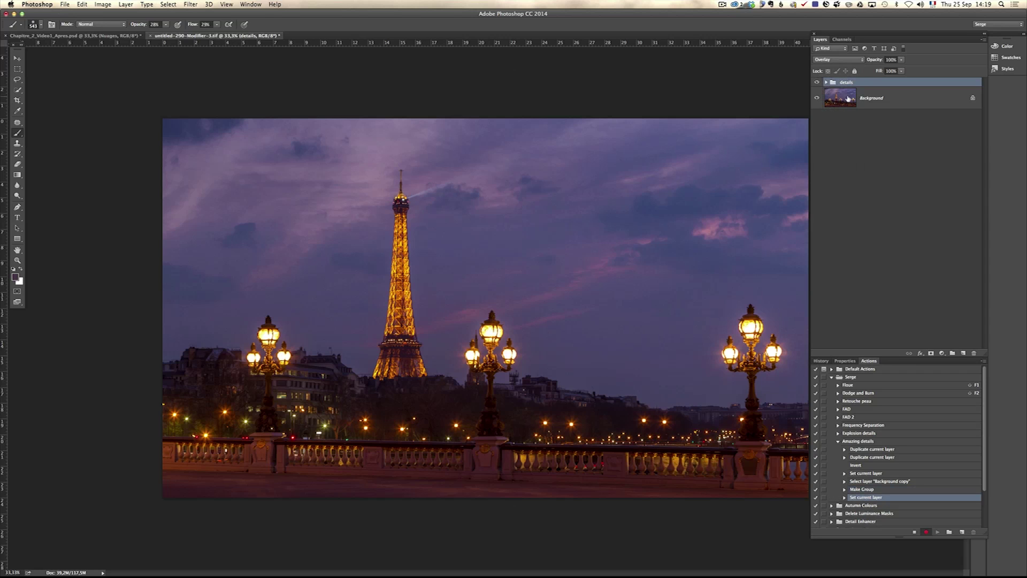
Convert the inverted Background copy 2 layer inside the details group to a smart object.
click(826, 83)
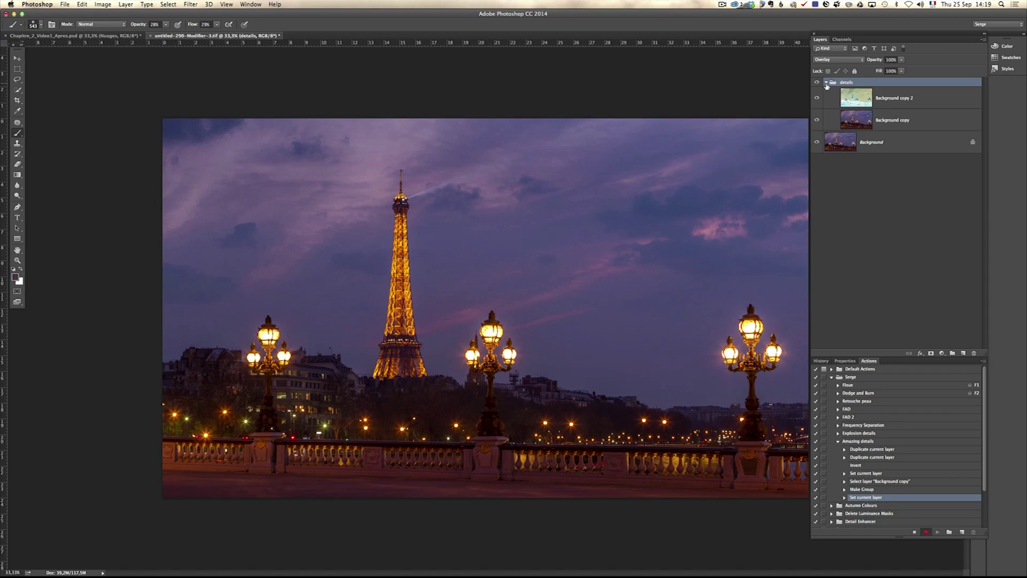
click(907, 99)
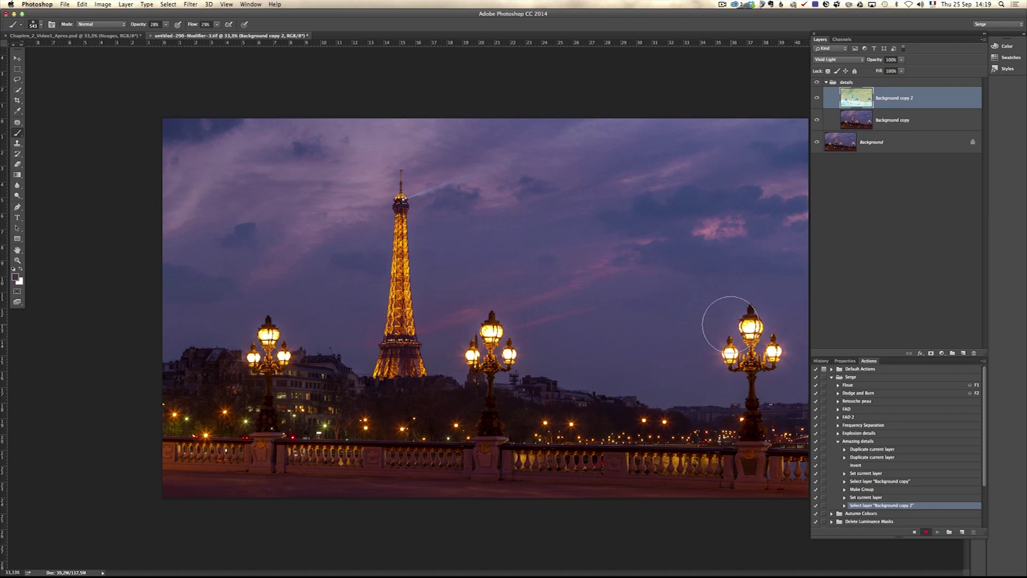
right_click(923, 98)
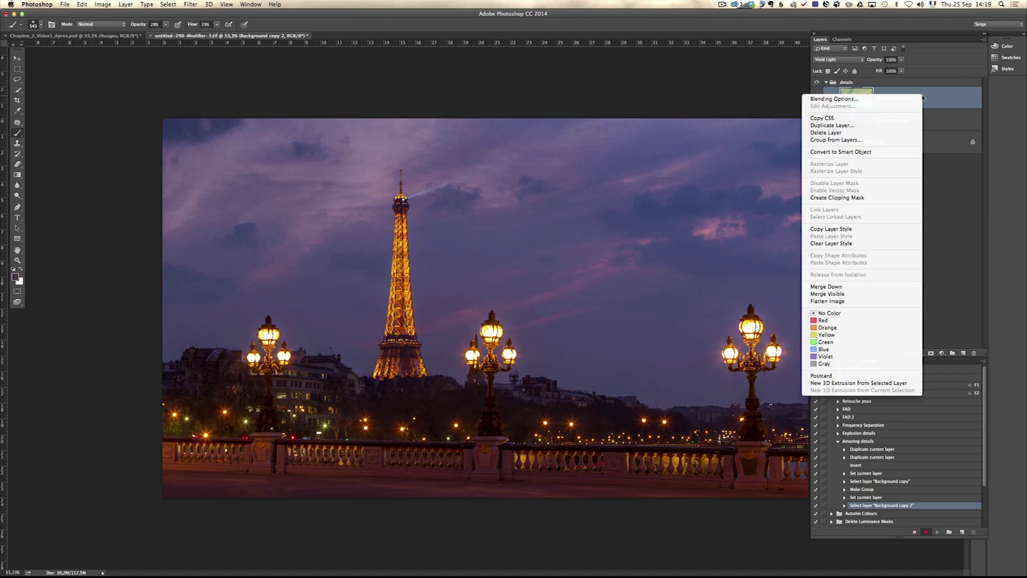
click(898, 152)
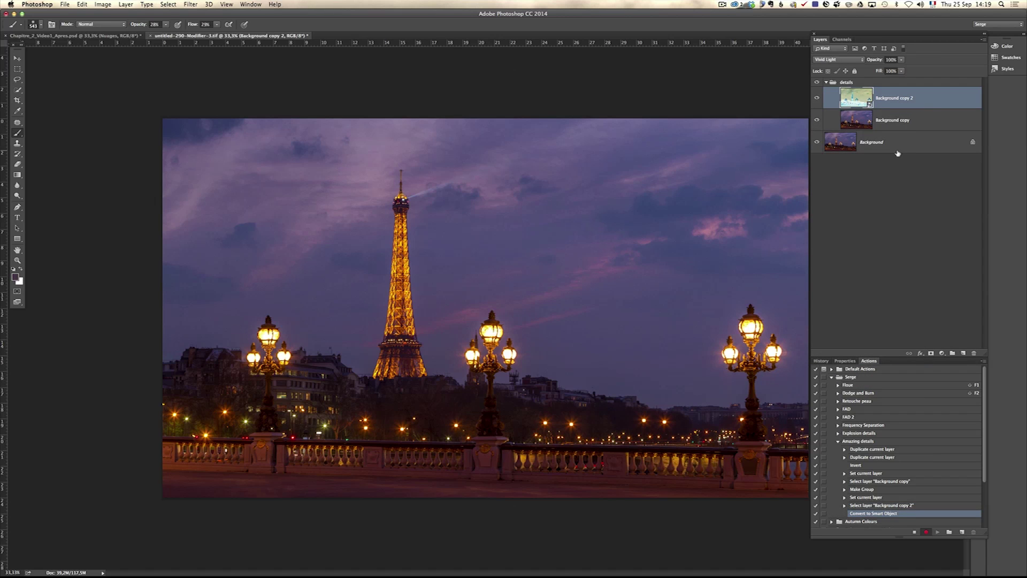
Apply a Surface Blur to the inverted smart object with a radius of 45 pixels and a threshold of 15 levels.
click(193, 5)
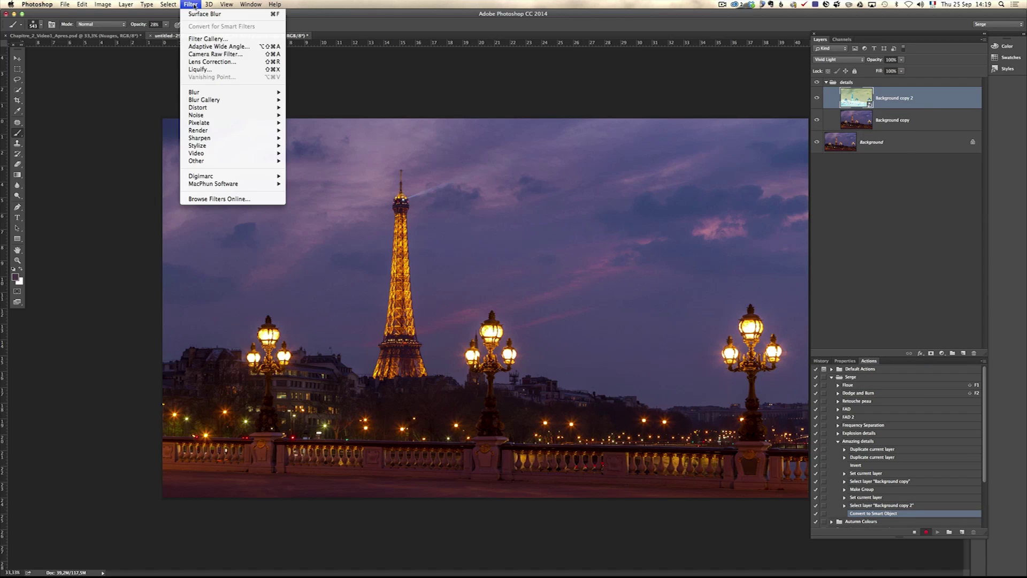
mouse_move(216, 92)
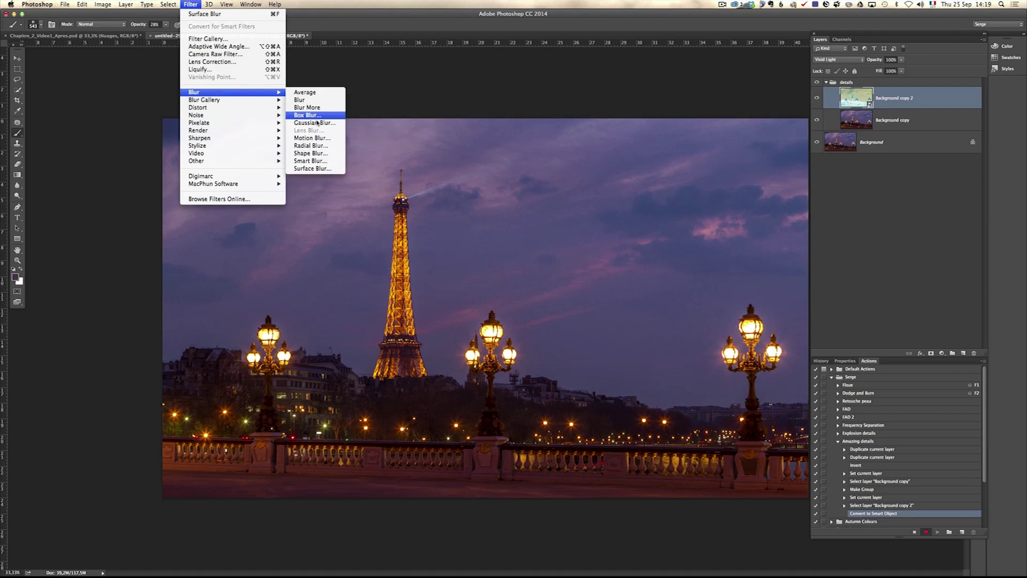
click(321, 168)
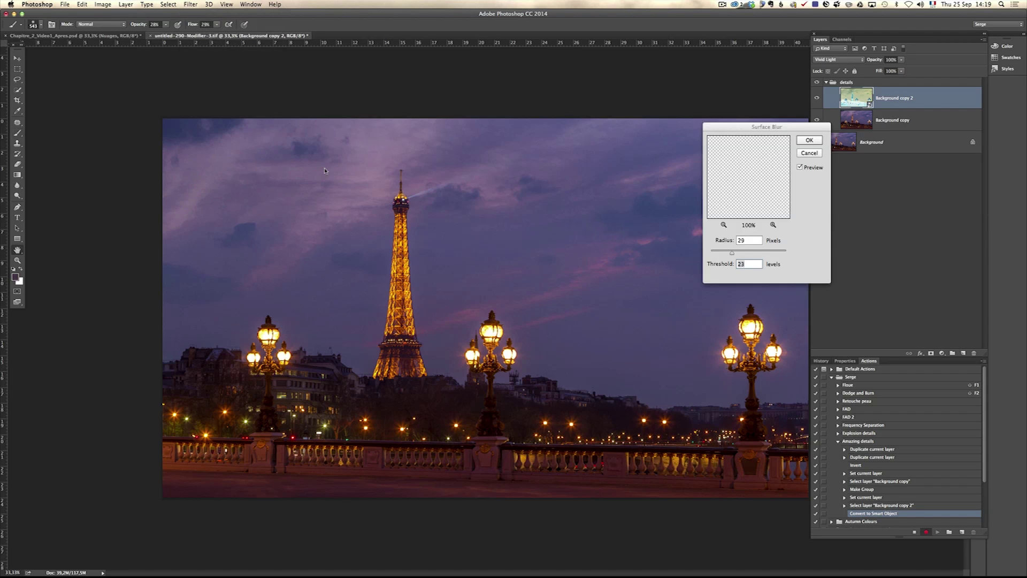
drag(739, 127, 485, 94)
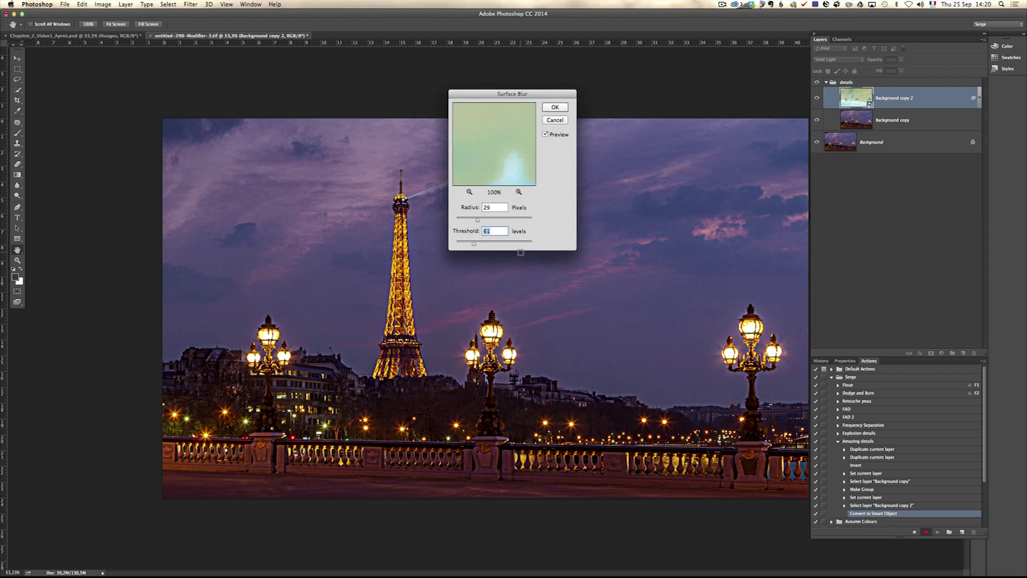
drag(474, 243, 460, 246)
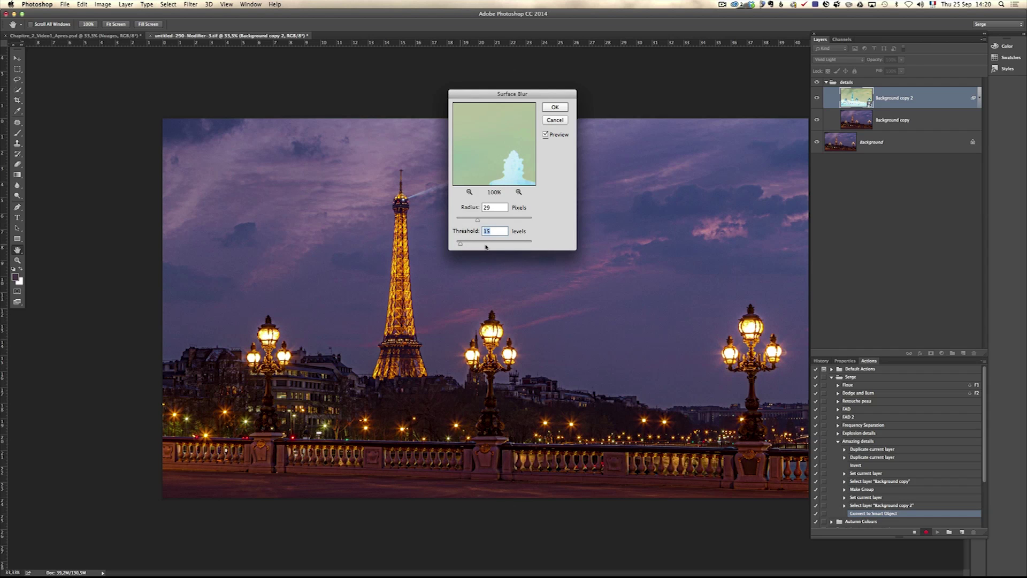
drag(477, 220, 490, 220)
drag(501, 95, 633, 101)
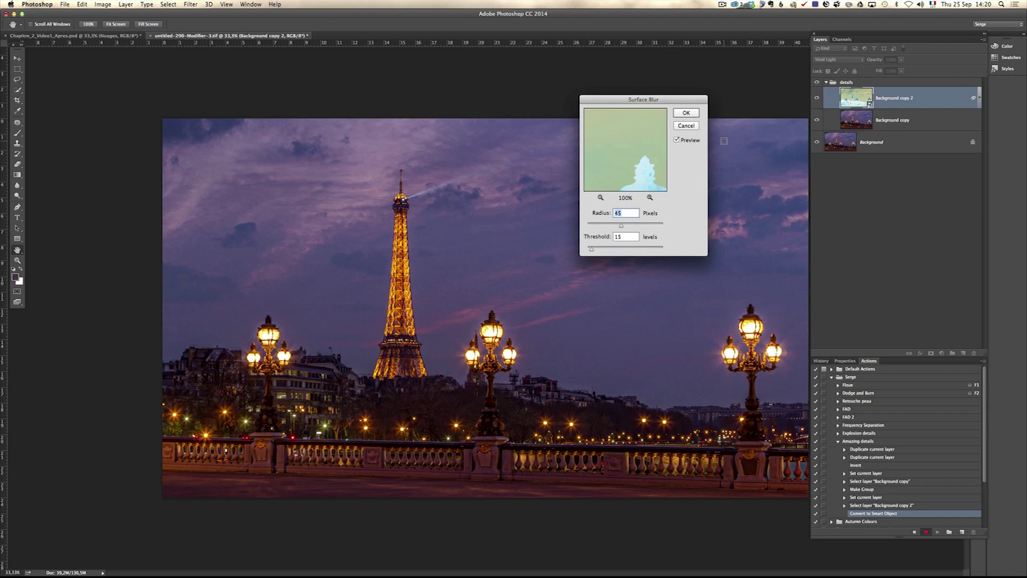
click(677, 140)
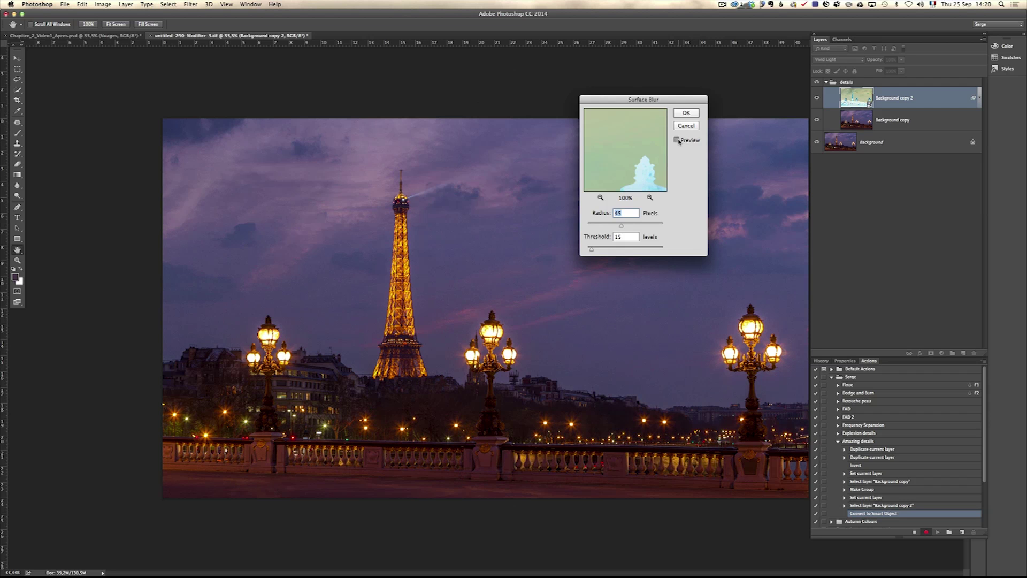
click(677, 140)
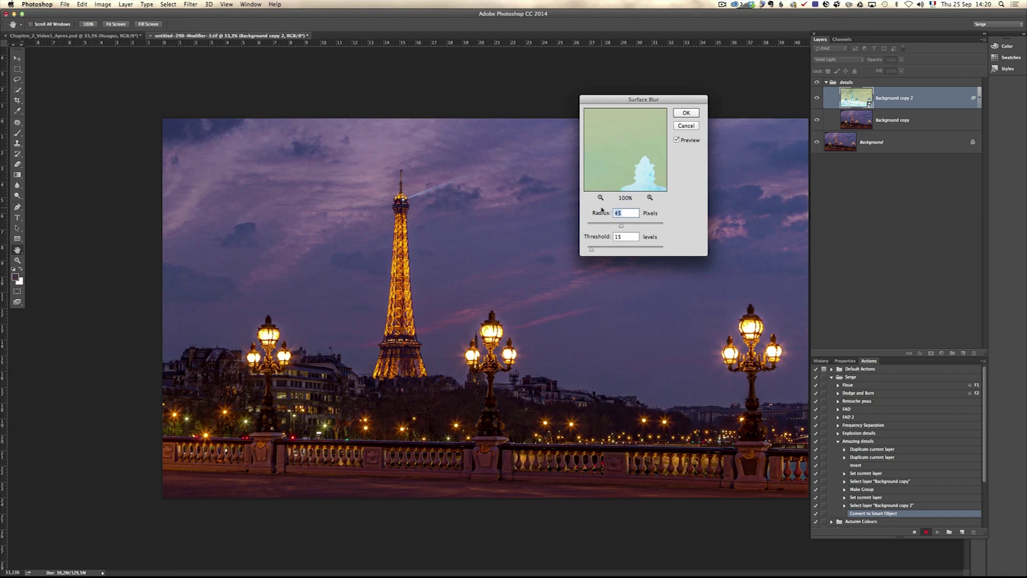
click(686, 112)
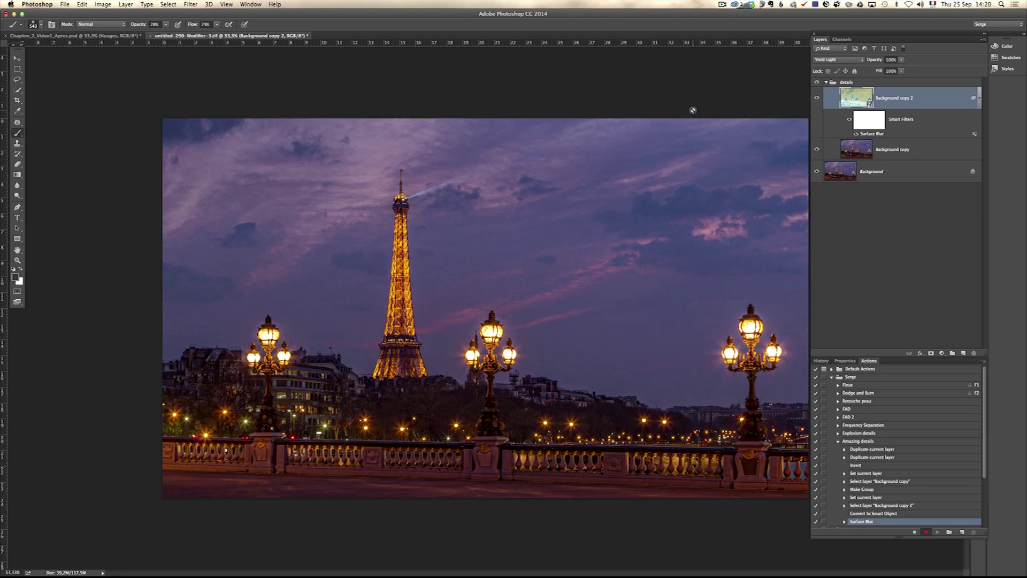
Add a black layer mask to the collapsed details group and stop recording the action.
click(826, 82)
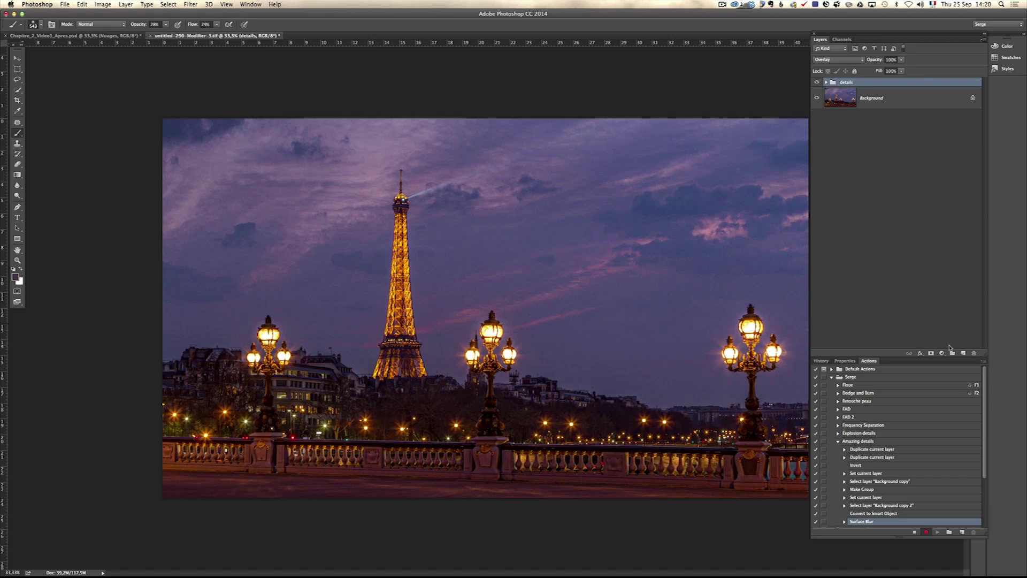
alt+click(931, 353)
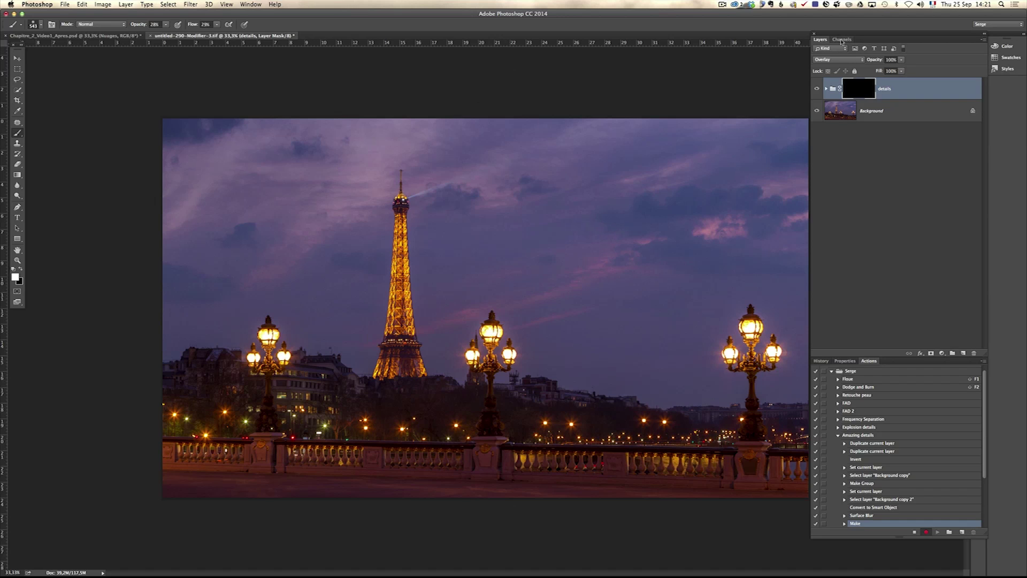
click(914, 532)
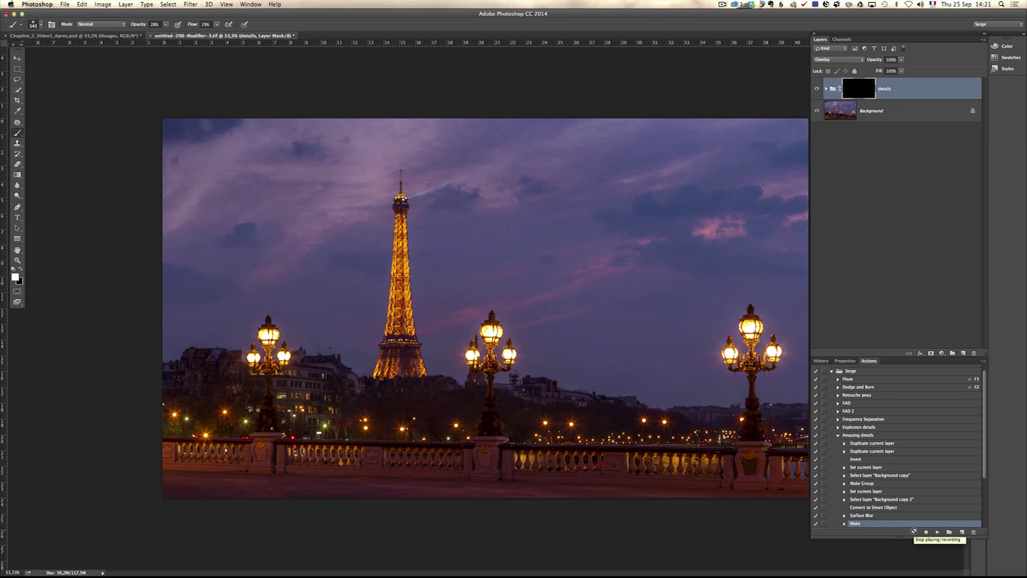
Collapse and select the Amazing details action, and delete the details group from the Eiffel Tower photo.
click(837, 435)
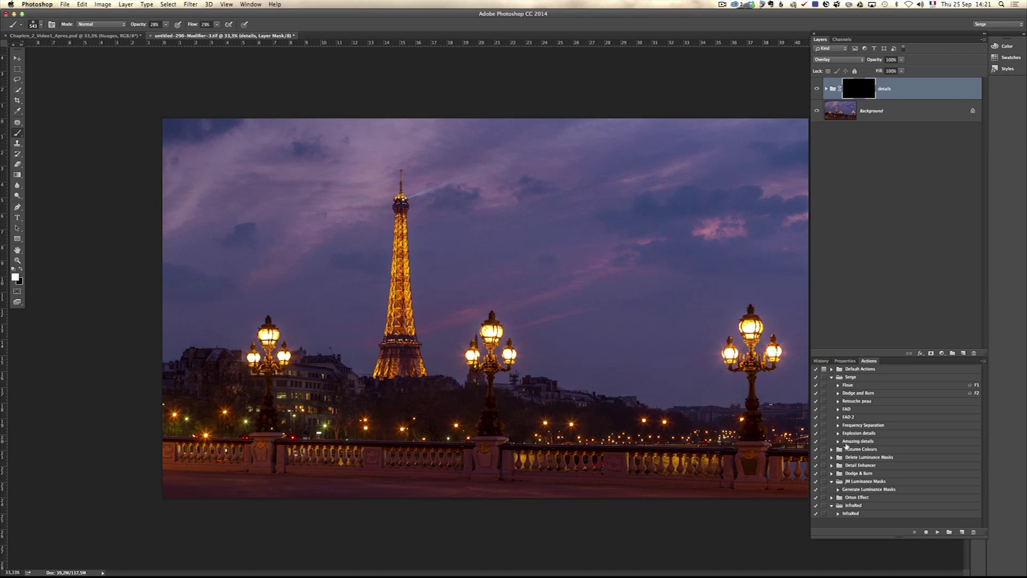
click(857, 442)
drag(905, 88, 973, 352)
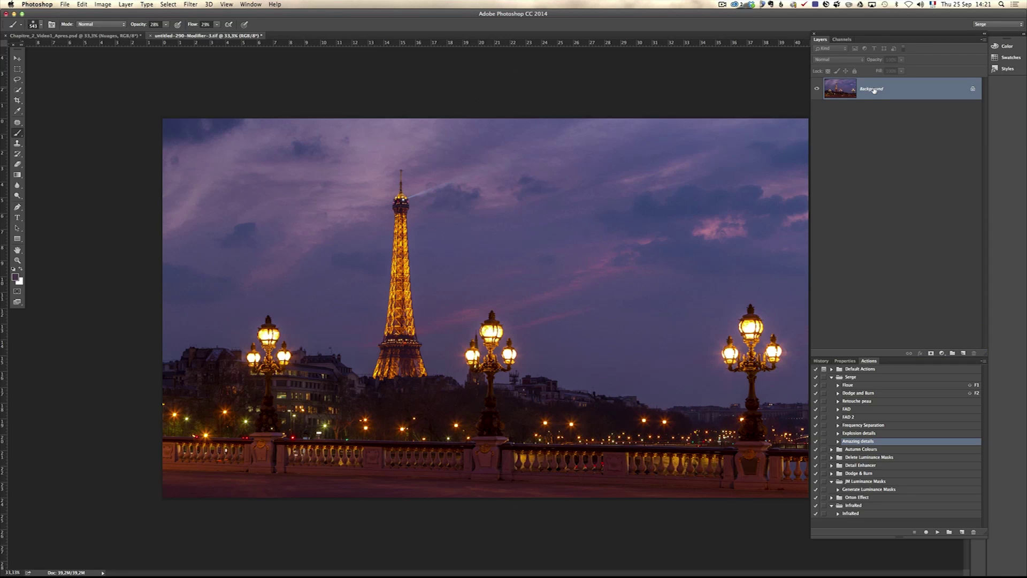
Run the Amazing details action on the Nuages layer of Chapitre_2_Video1_Apres.psd, continuing past unavailable-object errors.
click(93, 36)
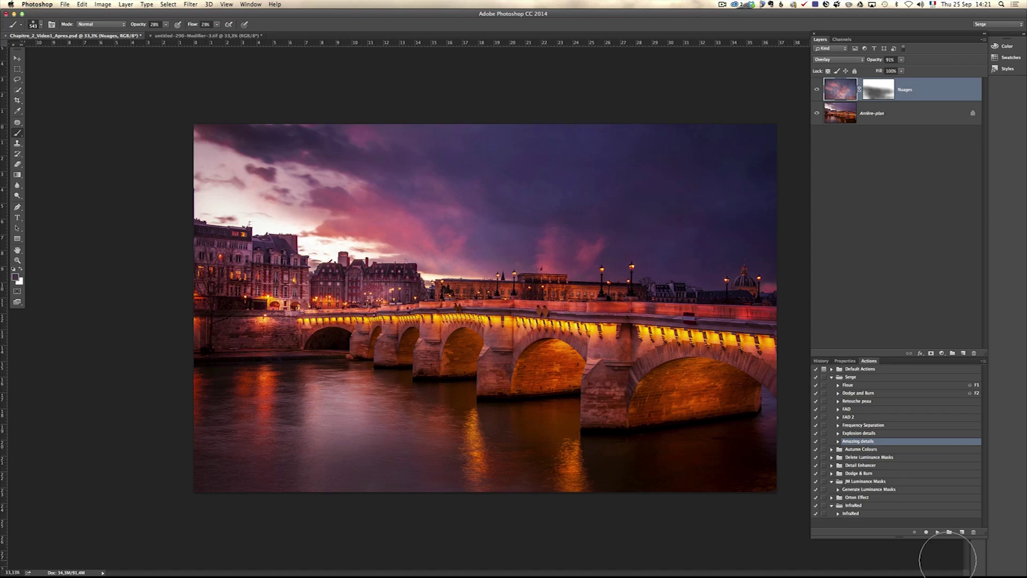
click(936, 532)
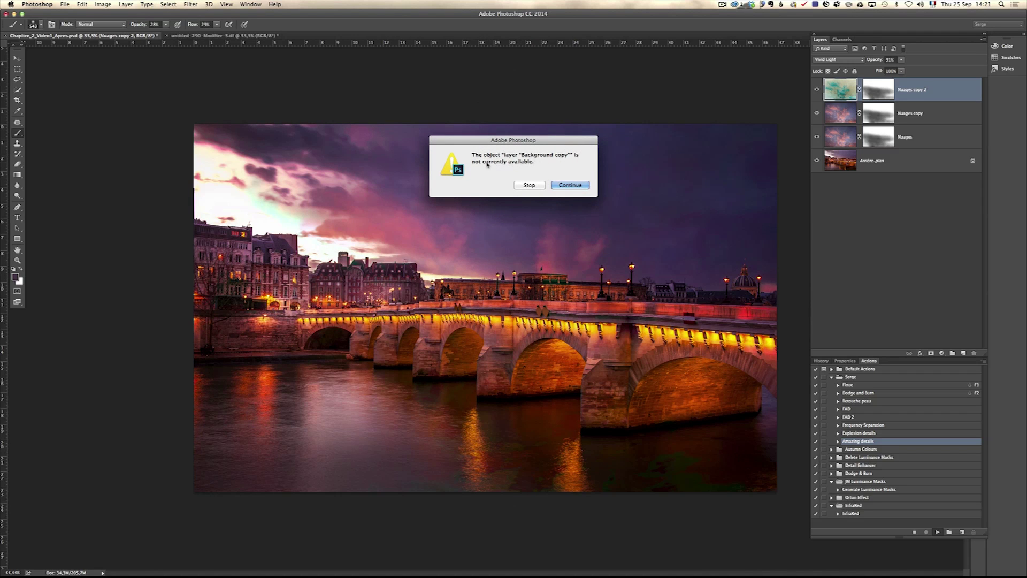
click(571, 185)
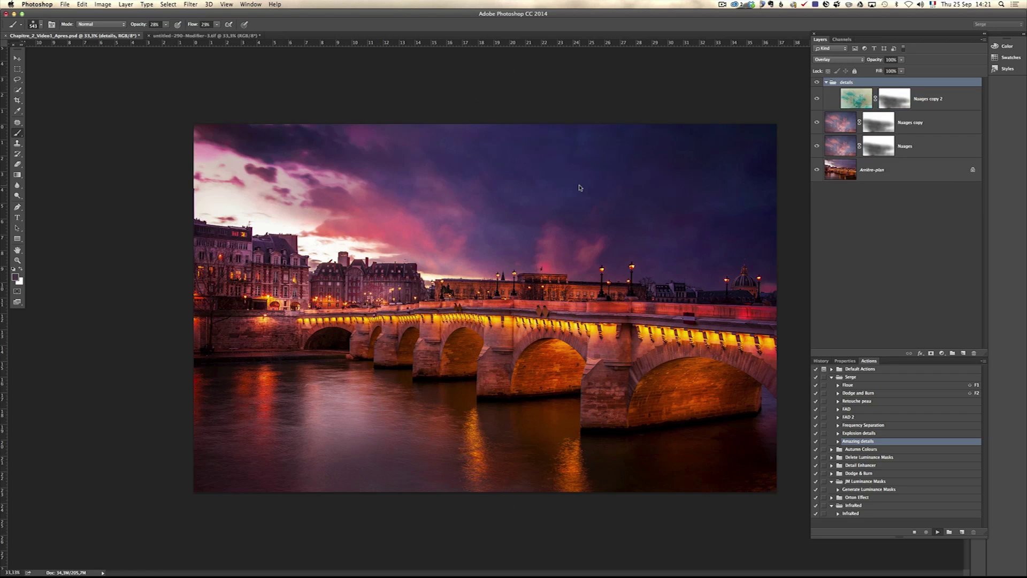
click(578, 186)
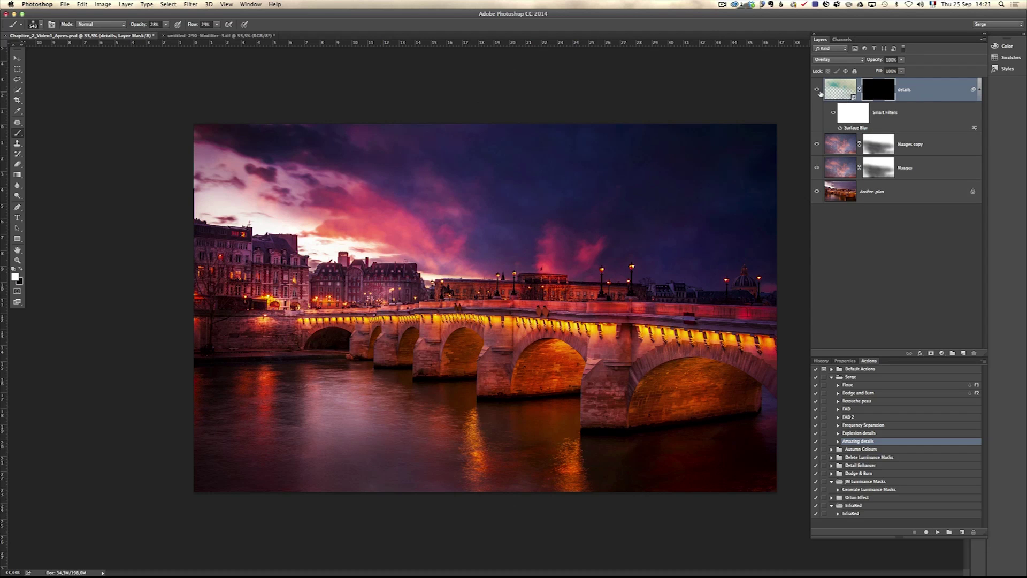
Delete the details and Nuages copy layers from Chapitre_2_Video1_Apres.psd.
shift+click(932, 144)
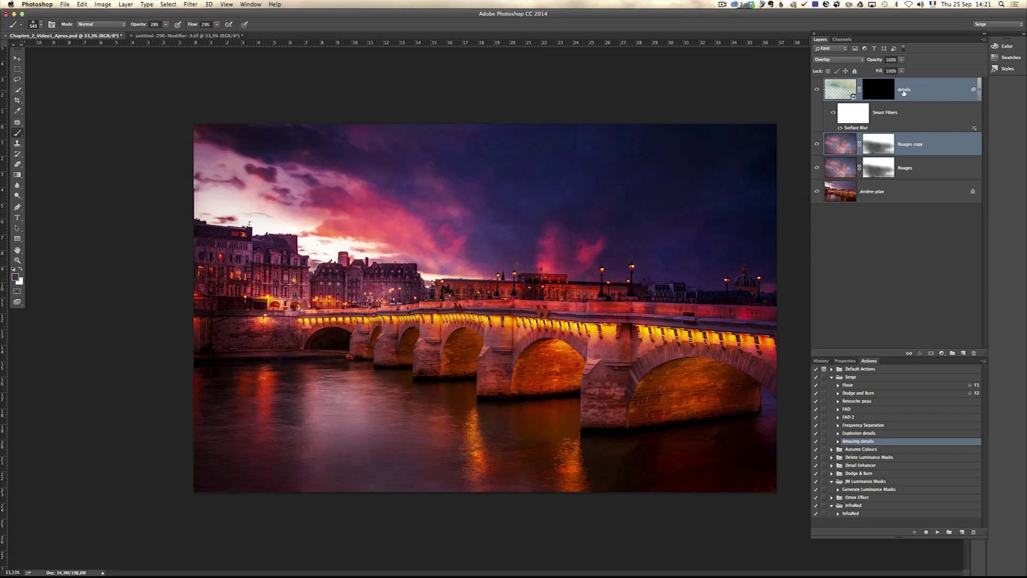
drag(922, 146, 973, 352)
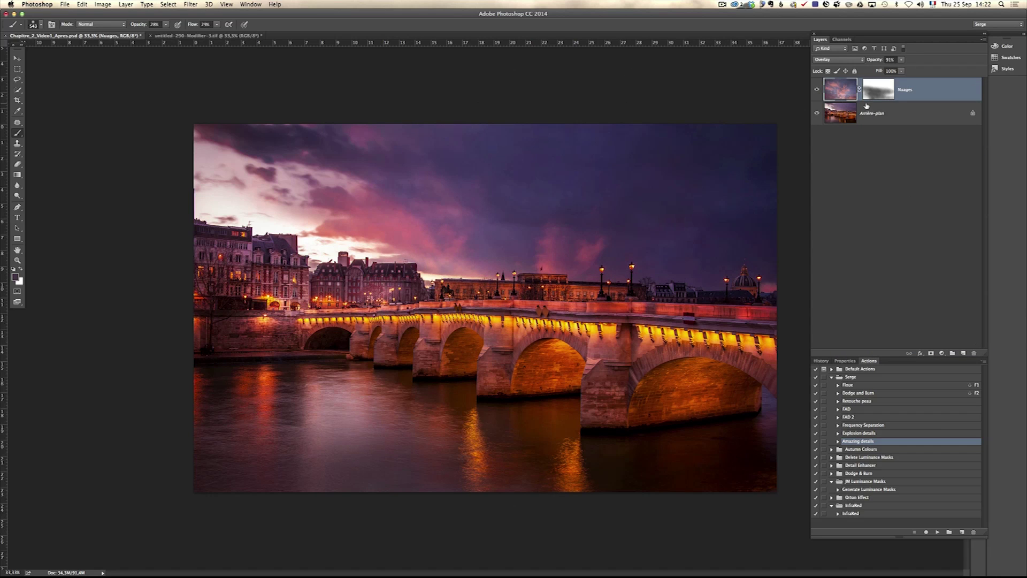
Return to the Eiffel Tower photo and delete the Amazing details action from the Serge set.
click(194, 37)
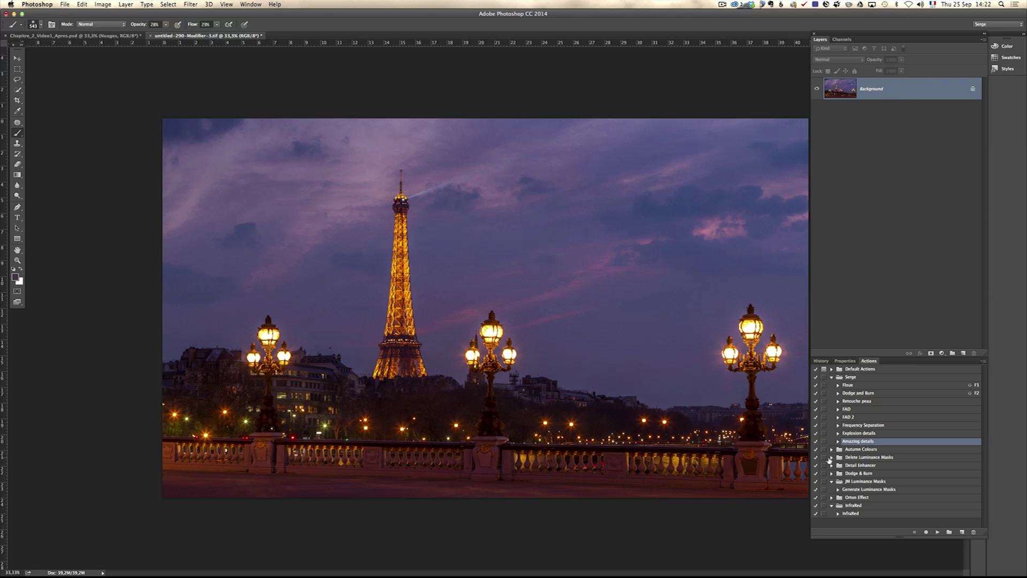
drag(904, 488, 973, 531)
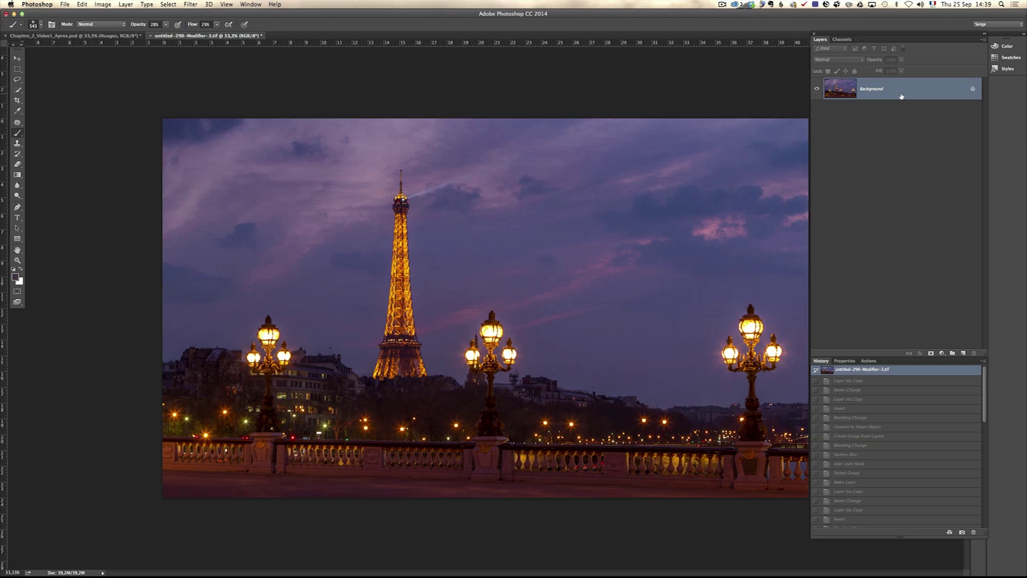
Start recording a new action named Freaking Amazing Details in the Podcast amazing details set.
click(868, 361)
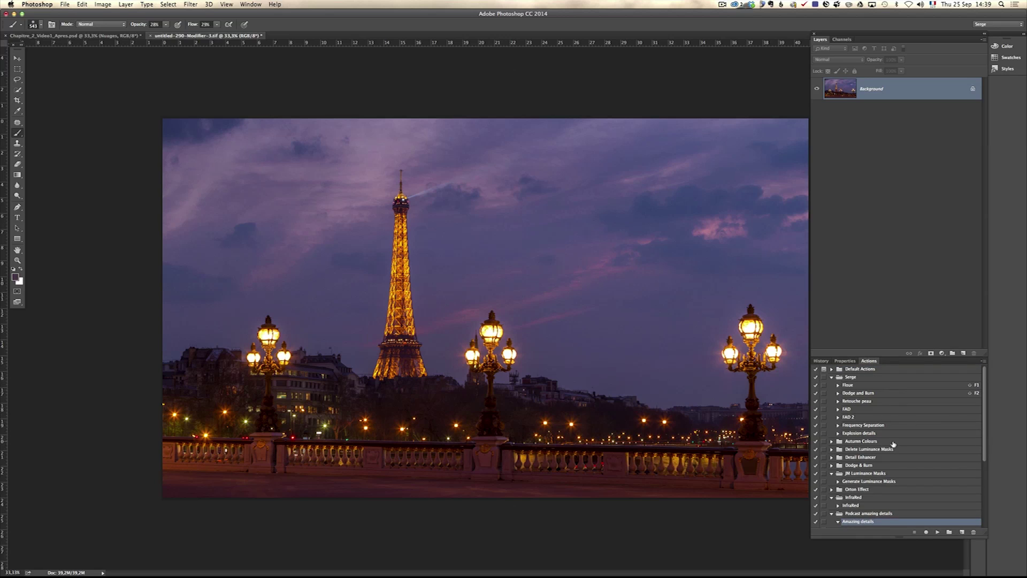
click(880, 514)
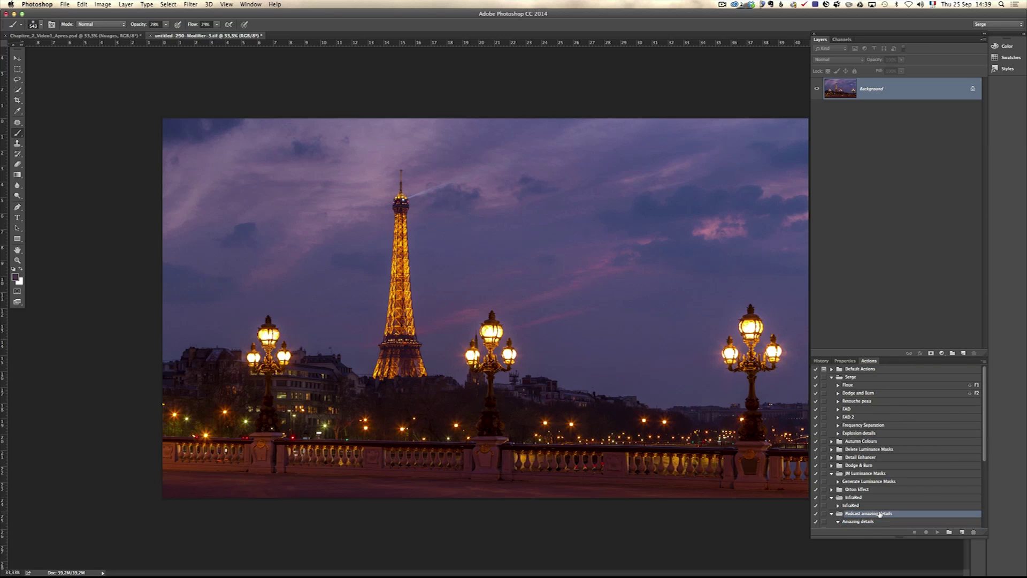
click(962, 532)
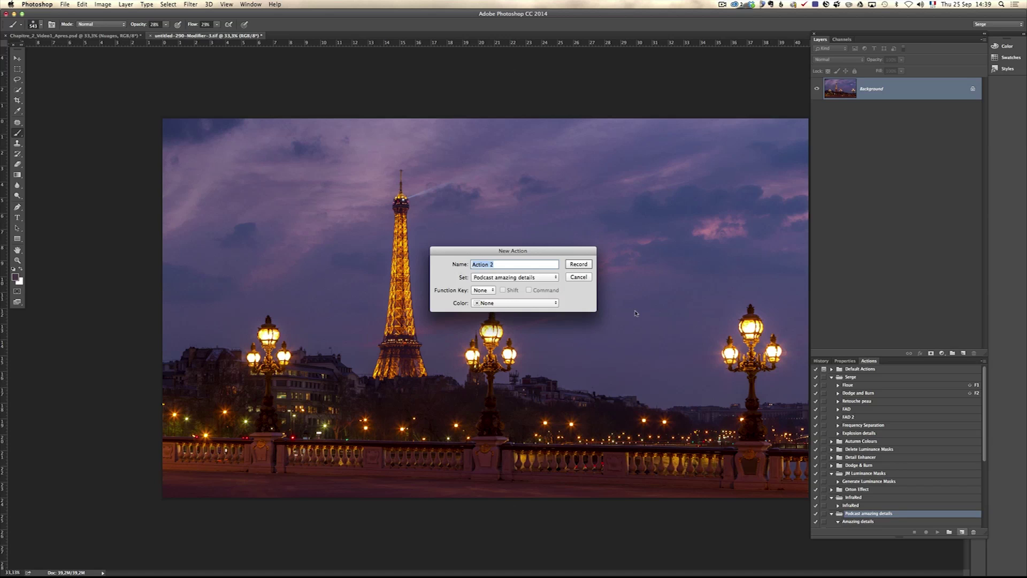
text(Freaking Amazing Details)
click(578, 265)
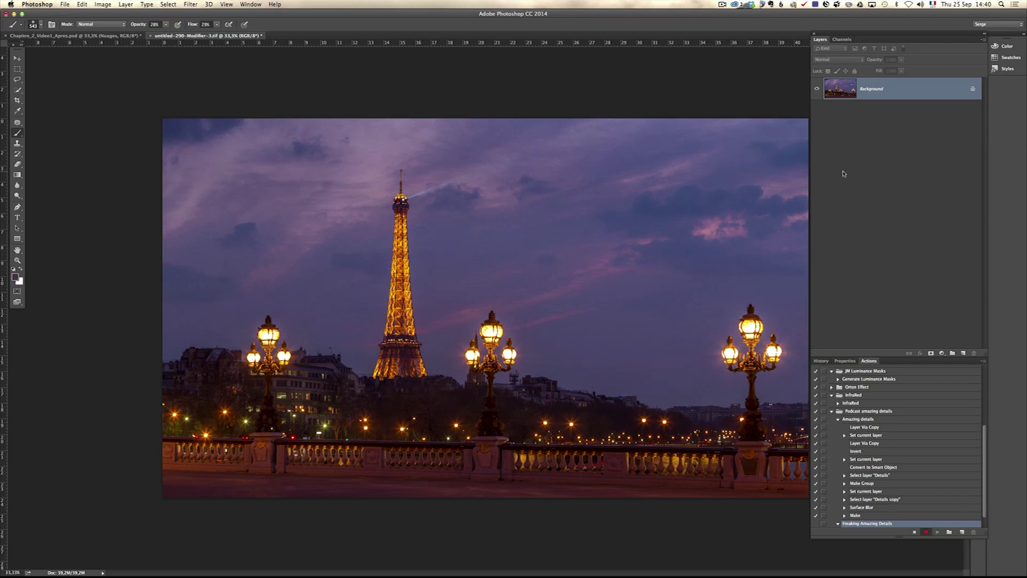
Duplicate the Background as a layer named Details, and create an inverted copy of that layer above it.
drag(903, 94, 963, 353)
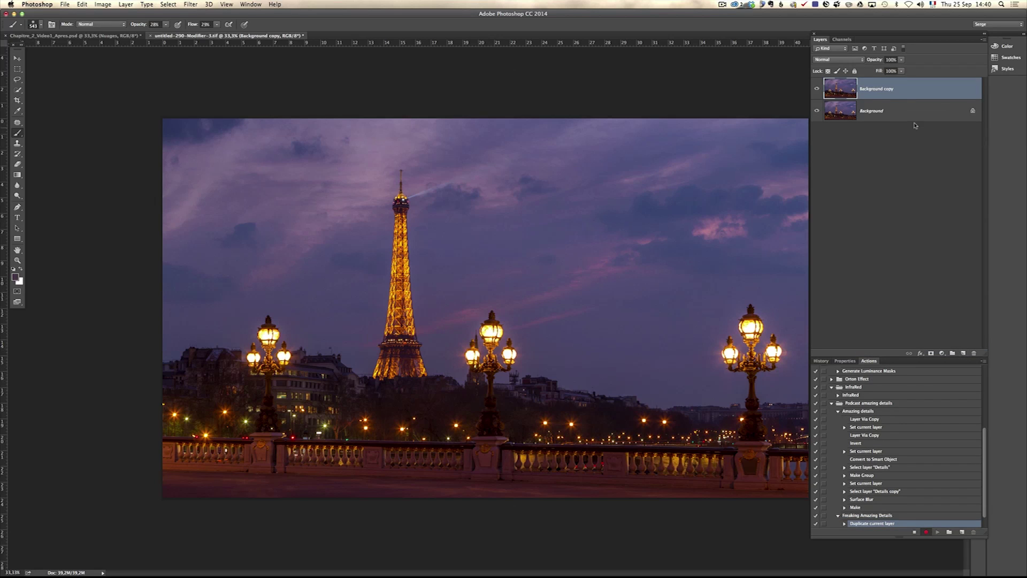
double_click(880, 90)
text(Details)
key(Return)
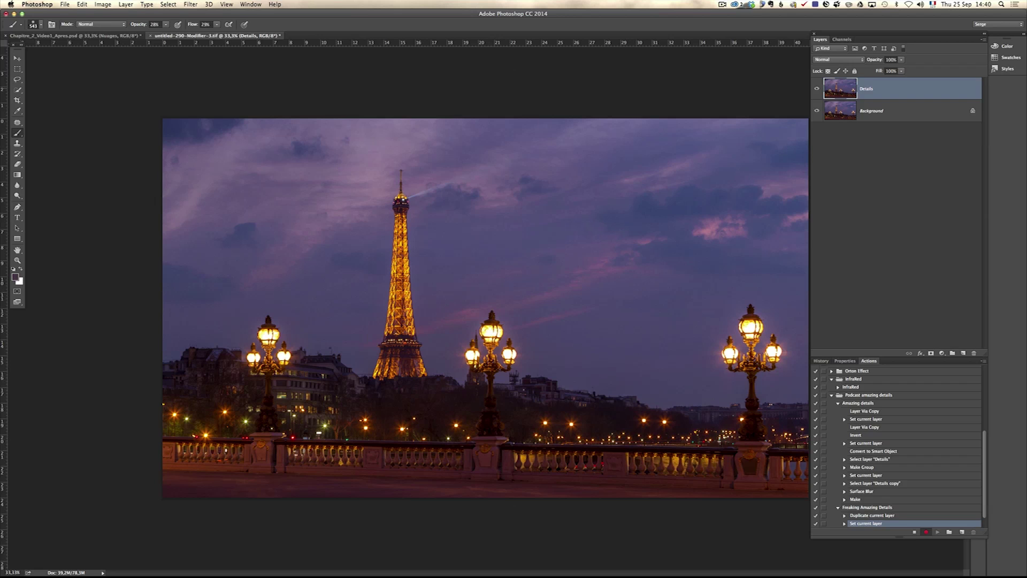
key(super+j)
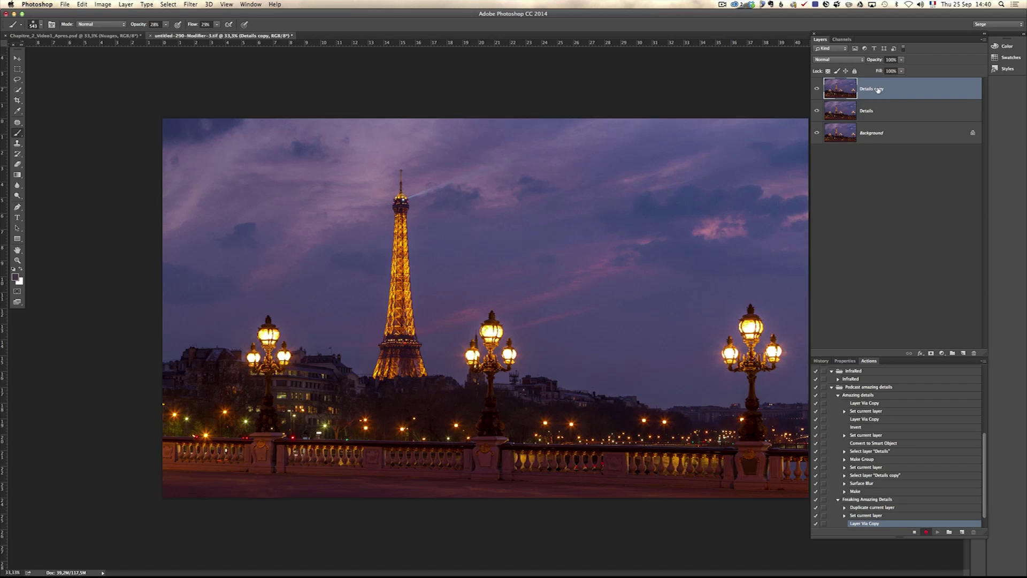
key(super+i)
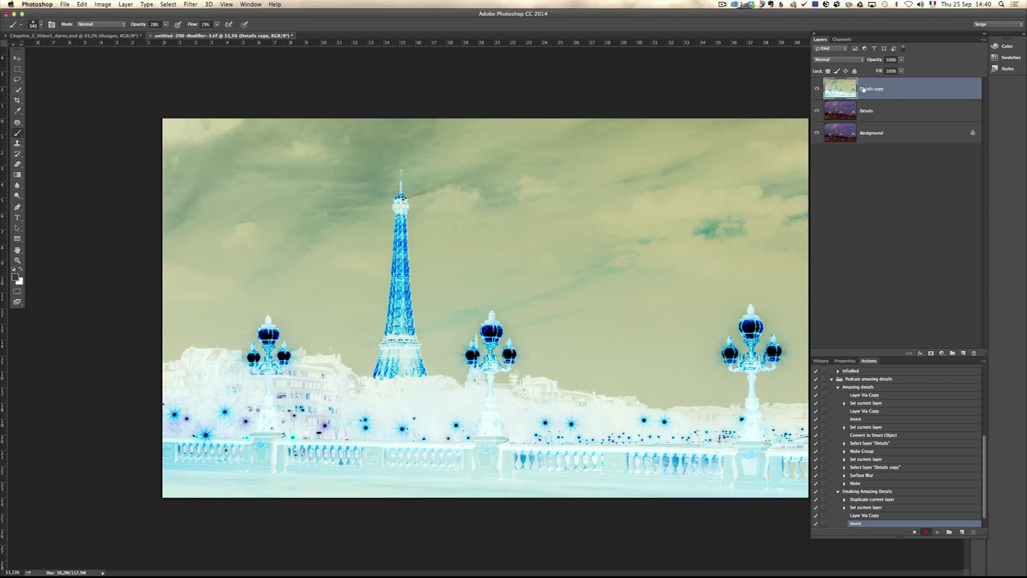
Set the inverted layer's blend mode to Vivid Light and convert it to a smart object.
click(838, 60)
click(845, 164)
right_click(893, 90)
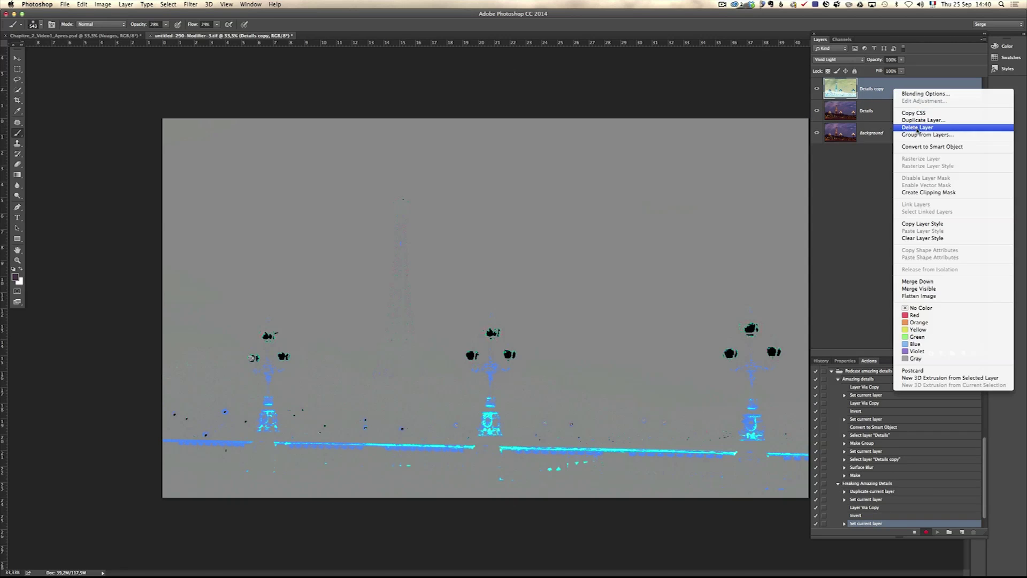
click(931, 146)
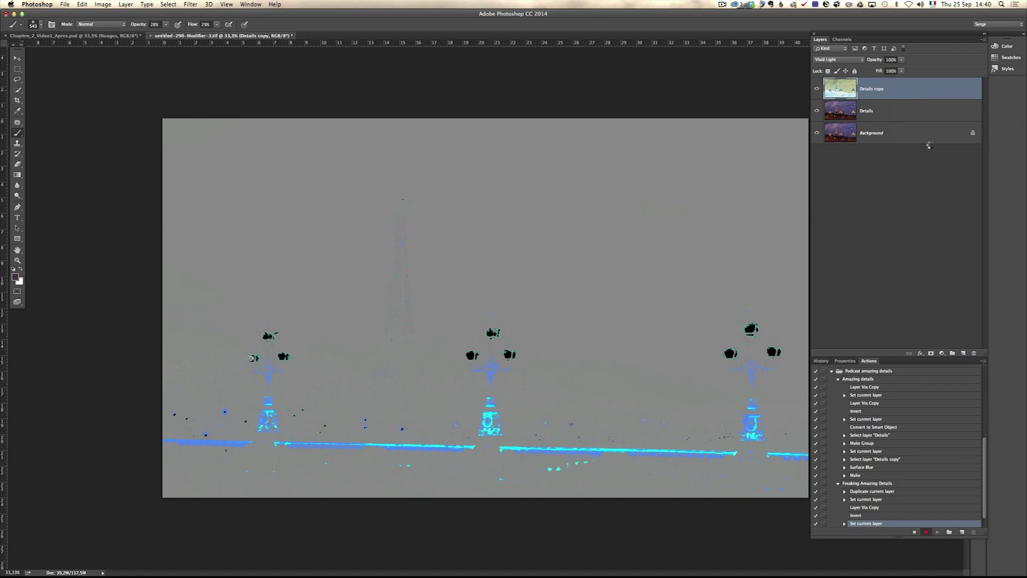
Group the Details and Details copy layers under the name Details, and set the expanded group's blend mode to Overlay.
shift+click(886, 115)
right_click(886, 115)
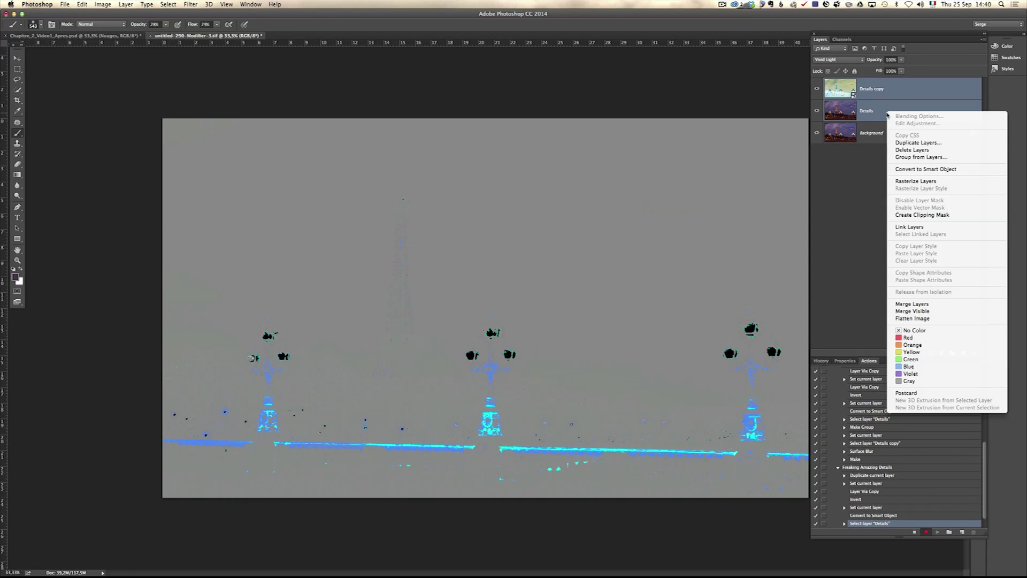
click(921, 157)
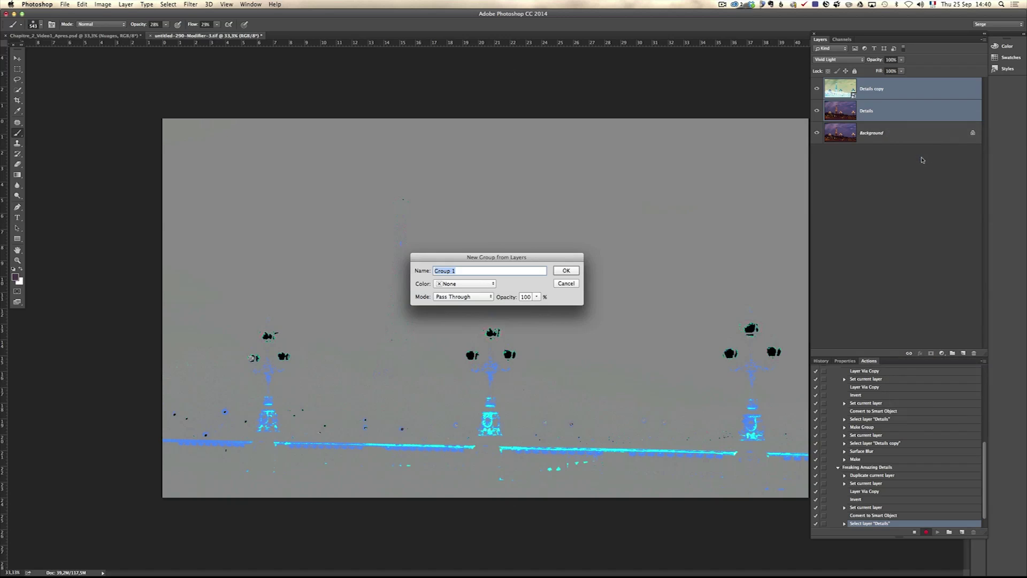
text(Details)
key(Return)
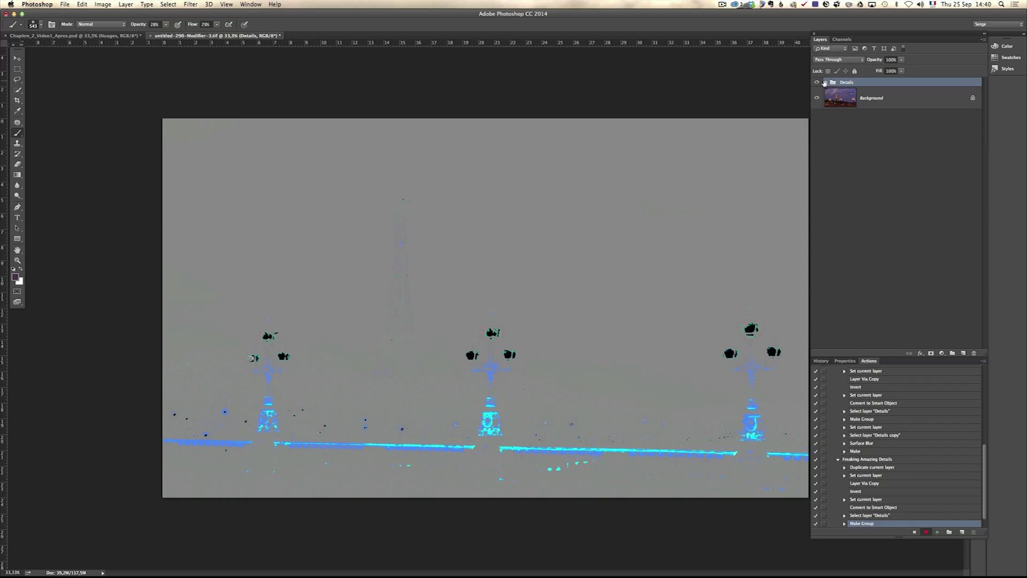
click(827, 84)
click(839, 60)
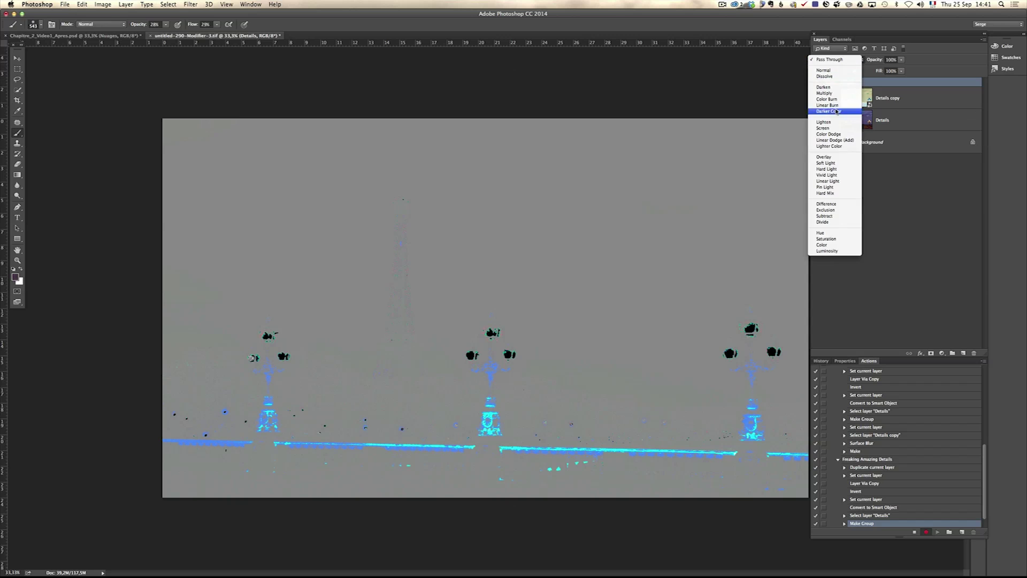
click(838, 156)
Apply a Surface Blur with radius 45 pixels and threshold 15 levels to the Details copy layer, and stop recording the action.
click(913, 103)
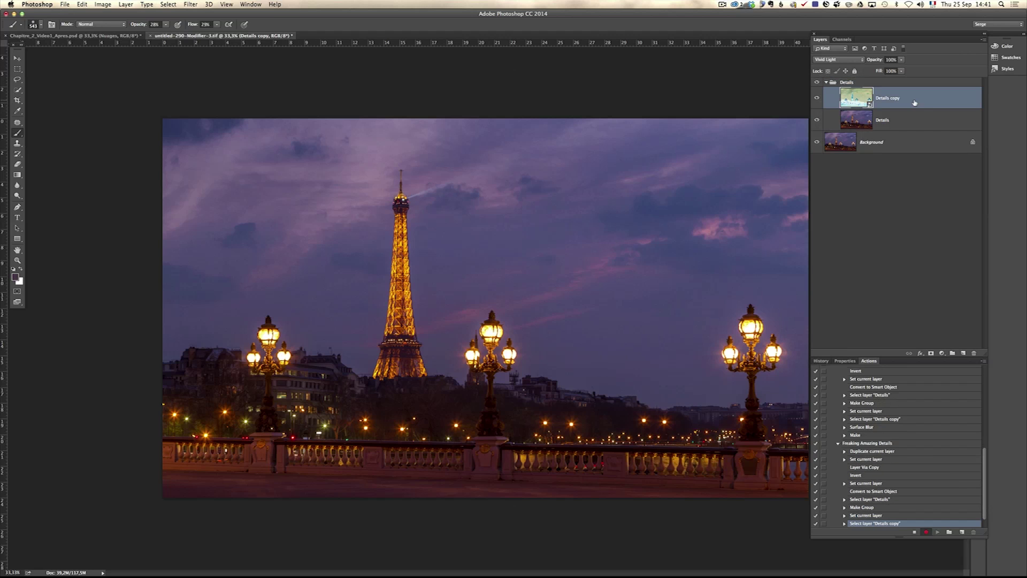
click(190, 6)
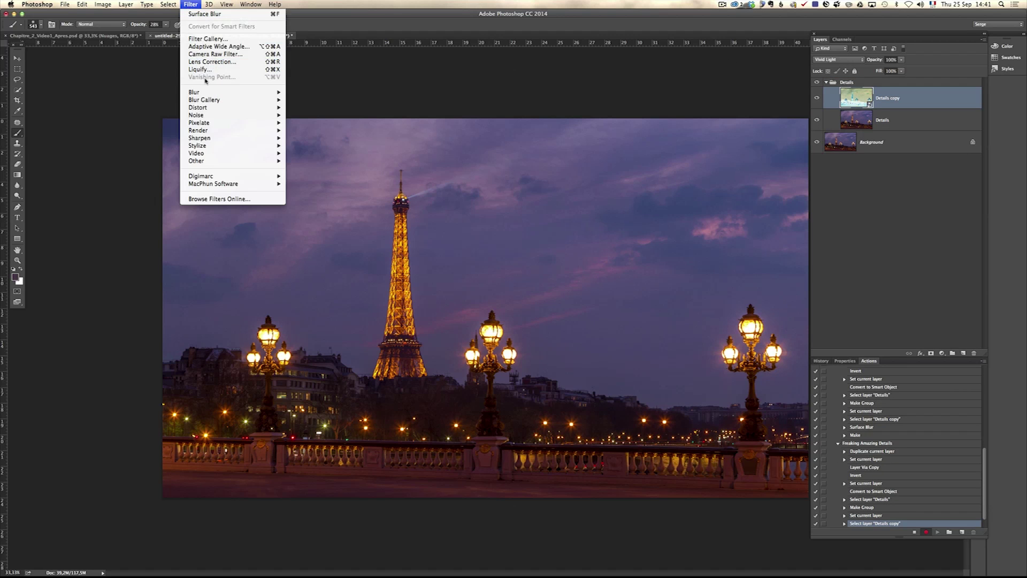
mouse_move(208, 92)
click(317, 169)
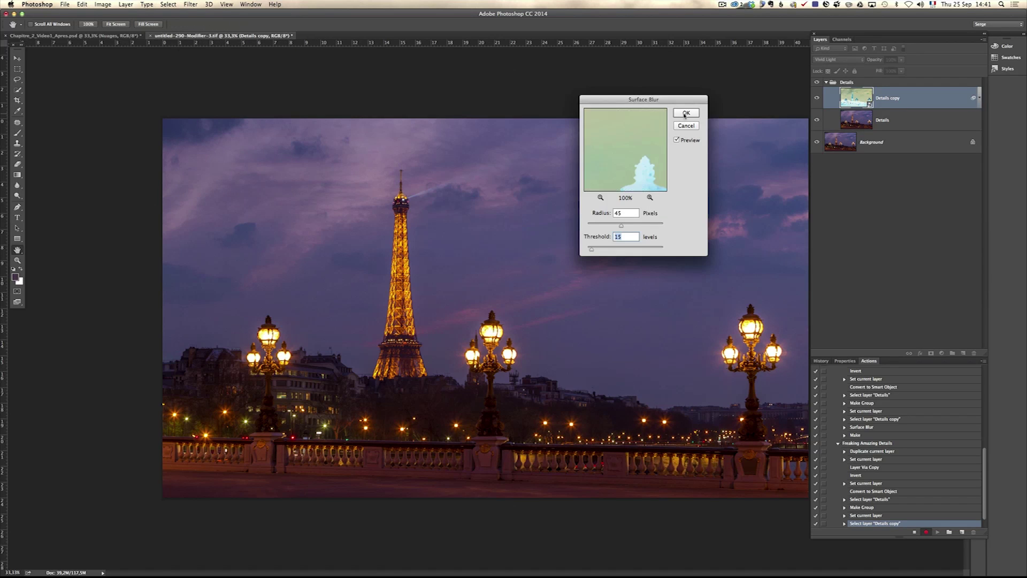
click(684, 113)
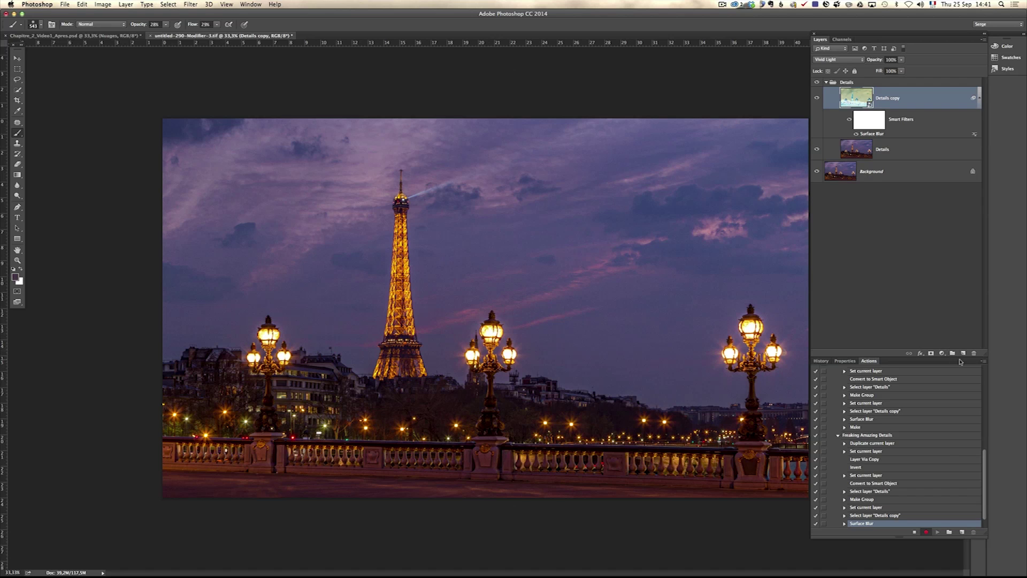
click(914, 532)
Collapse and delete the Details group, and convert the Background to a regular layer with the default name.
click(826, 82)
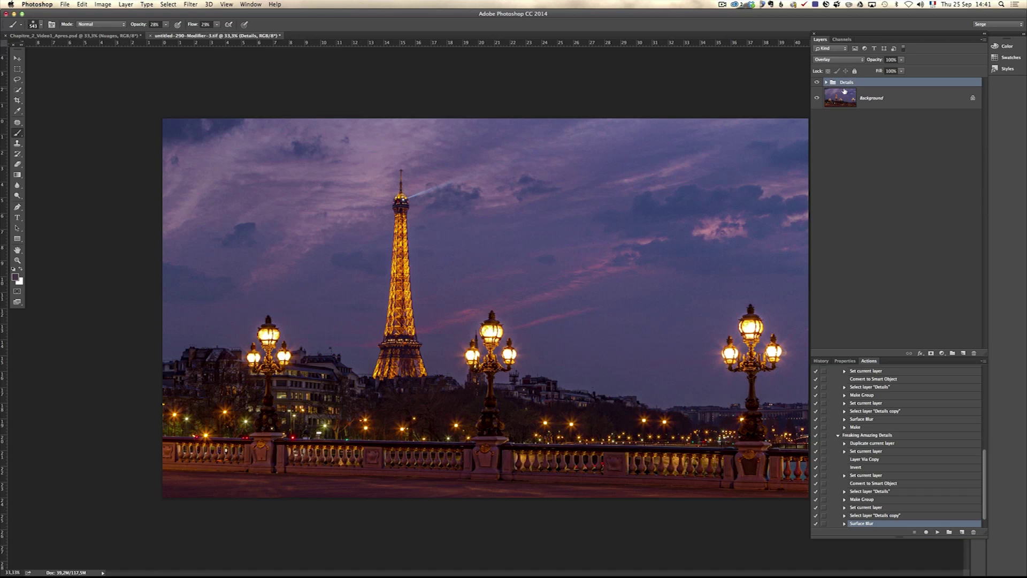
drag(832, 84, 973, 353)
double_click(901, 97)
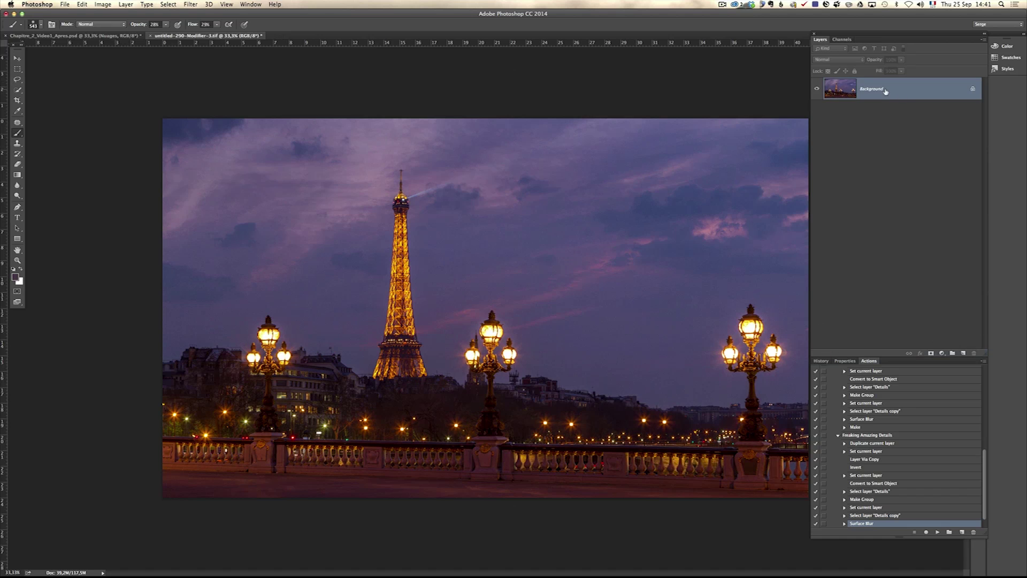
click(586, 266)
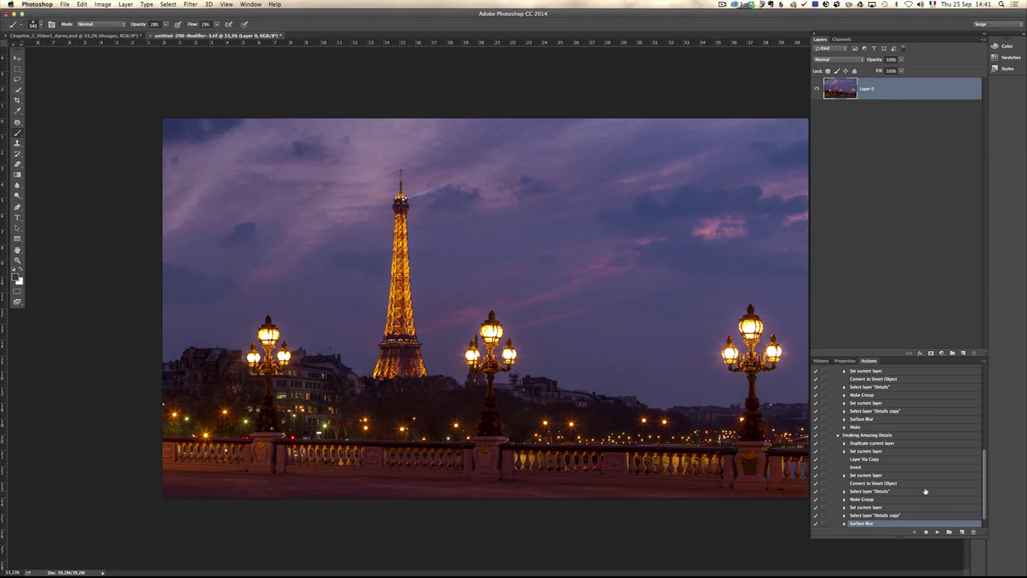
Run the Freaking Amazing Details action on the Eiffel Tower layer, and add a black layer mask to the collapsed Details group.
click(872, 437)
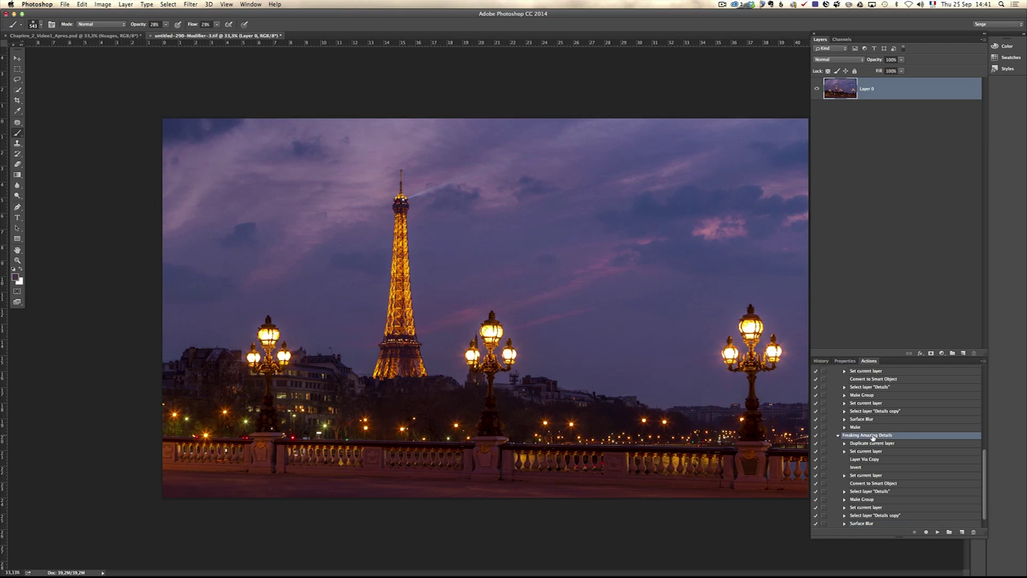
click(937, 531)
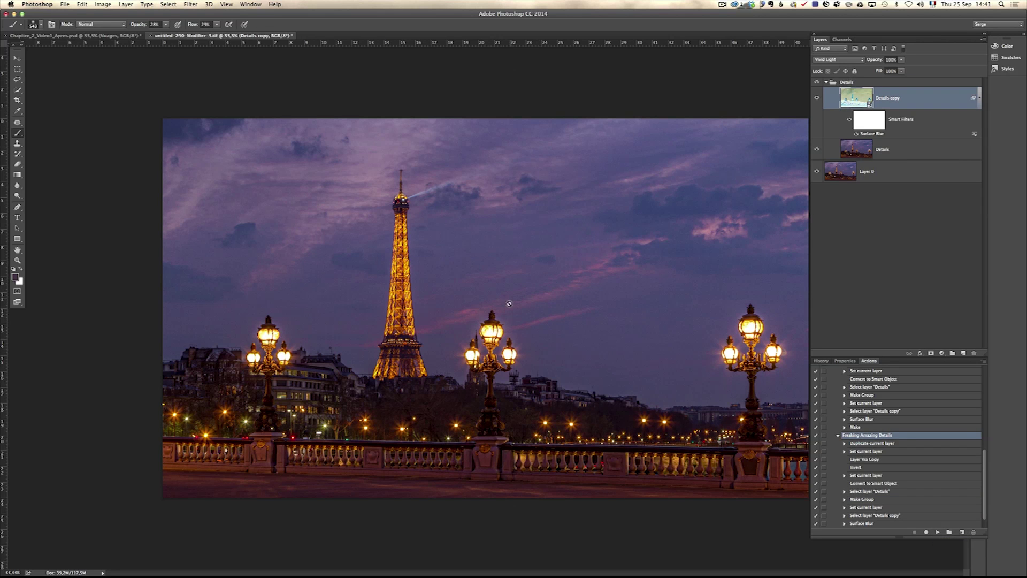
click(827, 82)
click(827, 83)
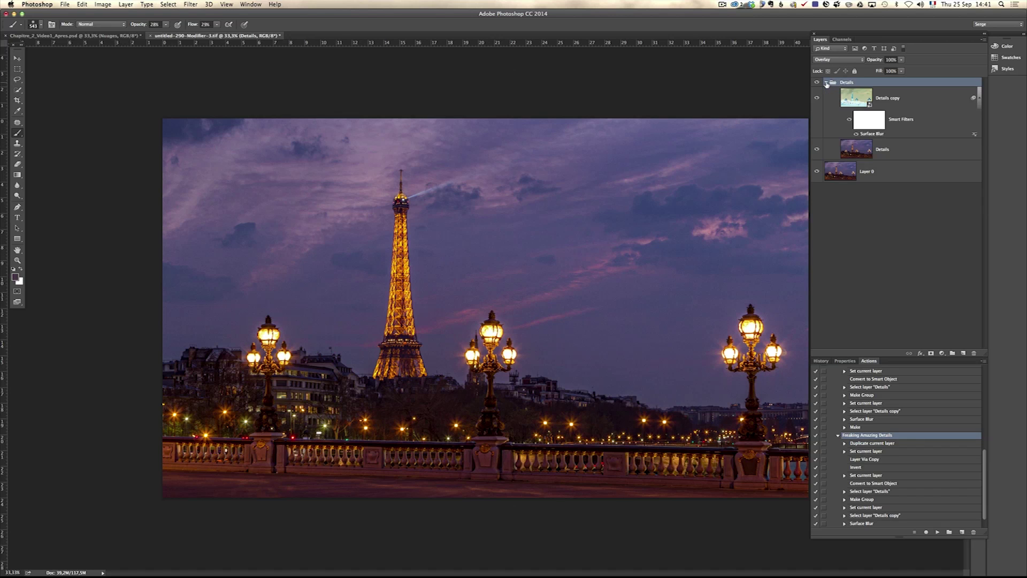
click(826, 83)
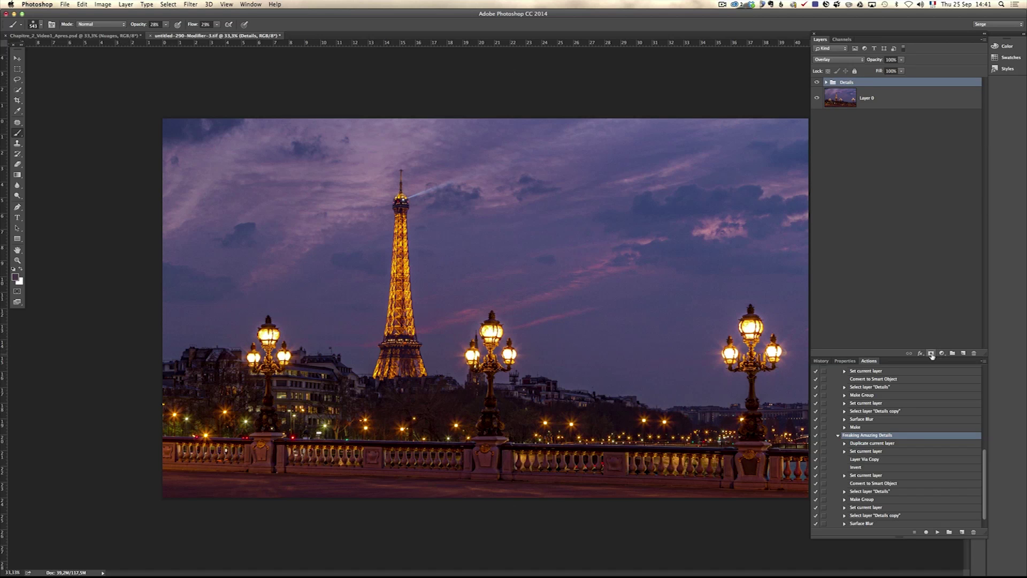
alt+click(931, 353)
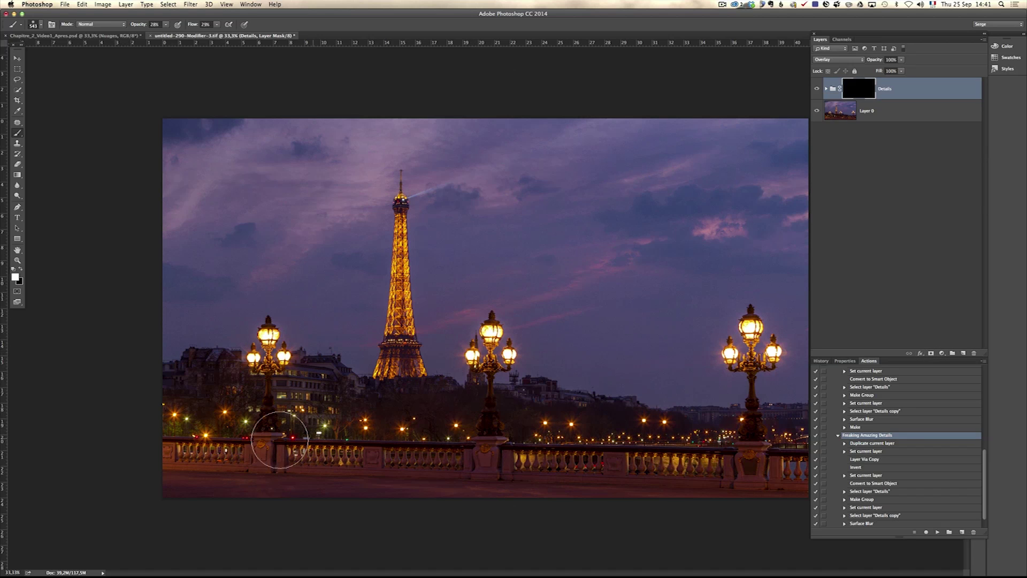
Paint white on the Details mask across the lower buildings and trees, raising the brush opacity to 96% and flow to 100%.
mouse_move(318, 406)
mouse_down()
mouse_move(286, 406)
mouse_move(393, 407)
mouse_move(270, 397)
mouse_up()
drag(132, 25, 240, 31)
mouse_move(616, 419)
mouse_down()
mouse_move(408, 413)
mouse_move(748, 431)
mouse_move(306, 428)
mouse_move(435, 407)
mouse_up()
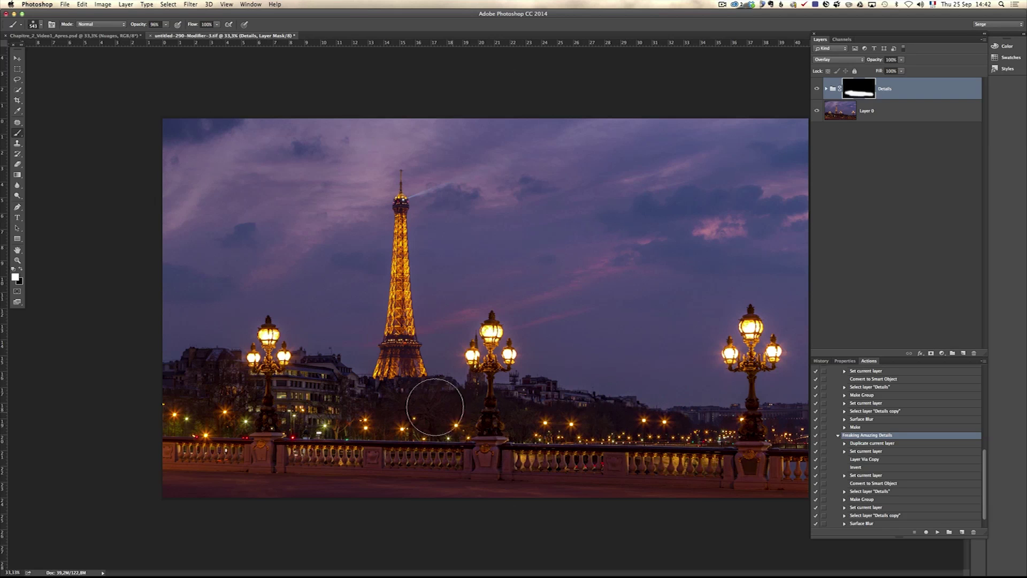
Enlarge the brush to 795 px, lower its opacity to 41%, and paint white on the Details mask over the sky.
ctrl+alt+drag(289, 255, 333, 255)
click(165, 24)
drag(170, 38, 148, 37)
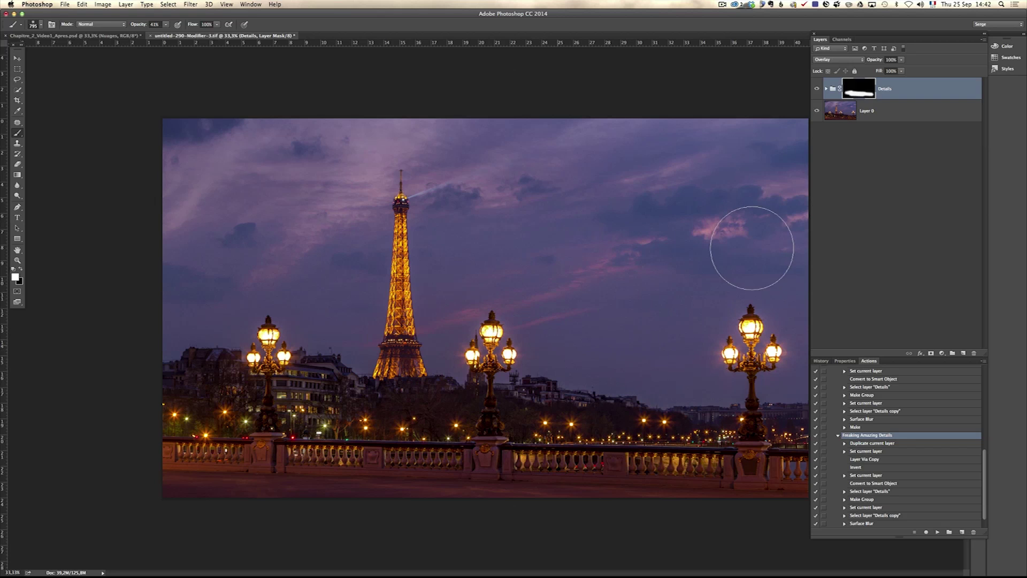
Toggle the Details group's visibility repeatedly to compare the photo with and without the enhanced details.
click(818, 88)
click(819, 89)
click(819, 89)
click(819, 89)
click(819, 88)
click(819, 88)
Switch to the Chapitre_2_Video1_Apres.psd bridge document, select the Nuages layer, and toggle its visibility to check its effect.
click(120, 36)
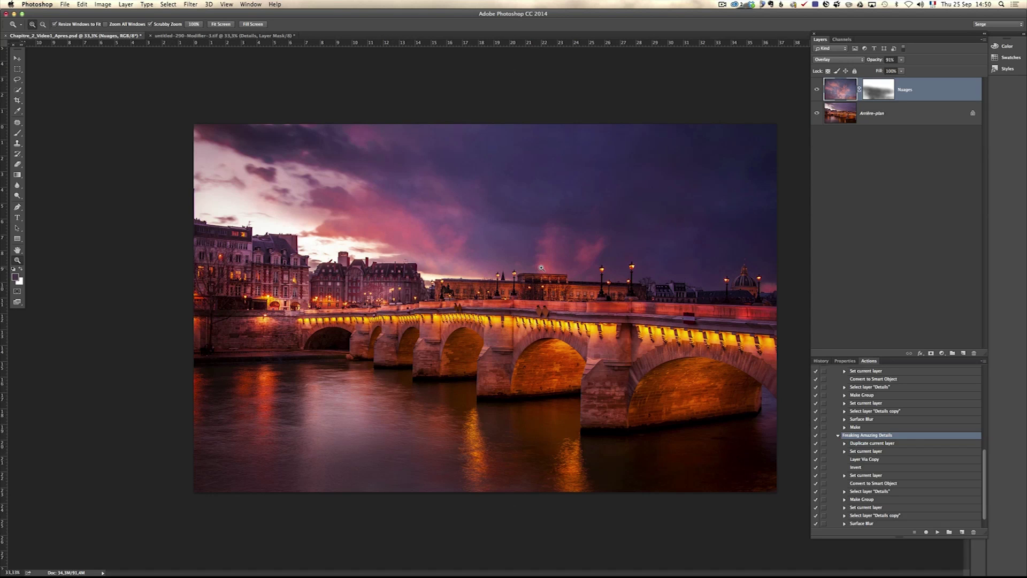
click(893, 123)
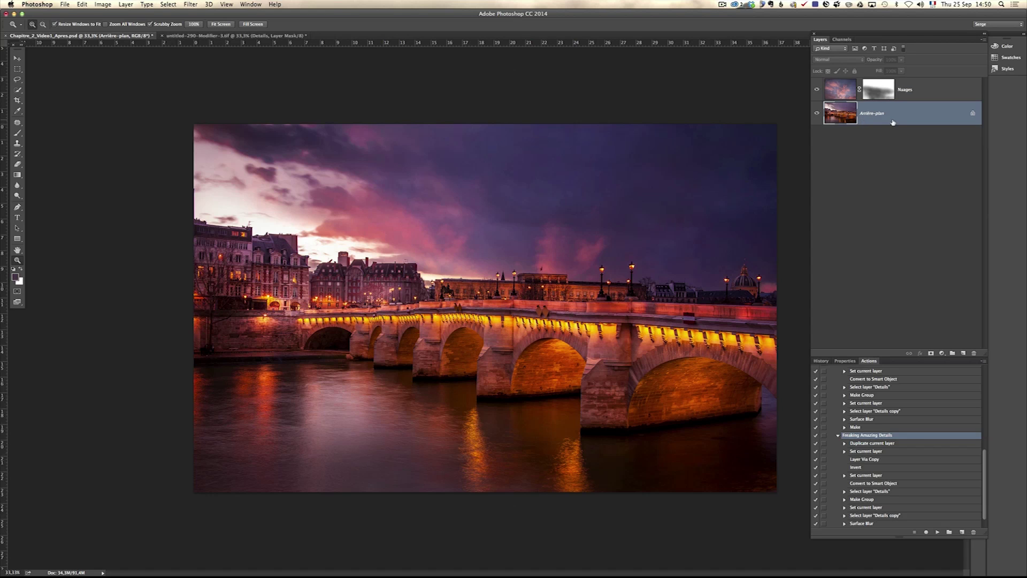
click(922, 84)
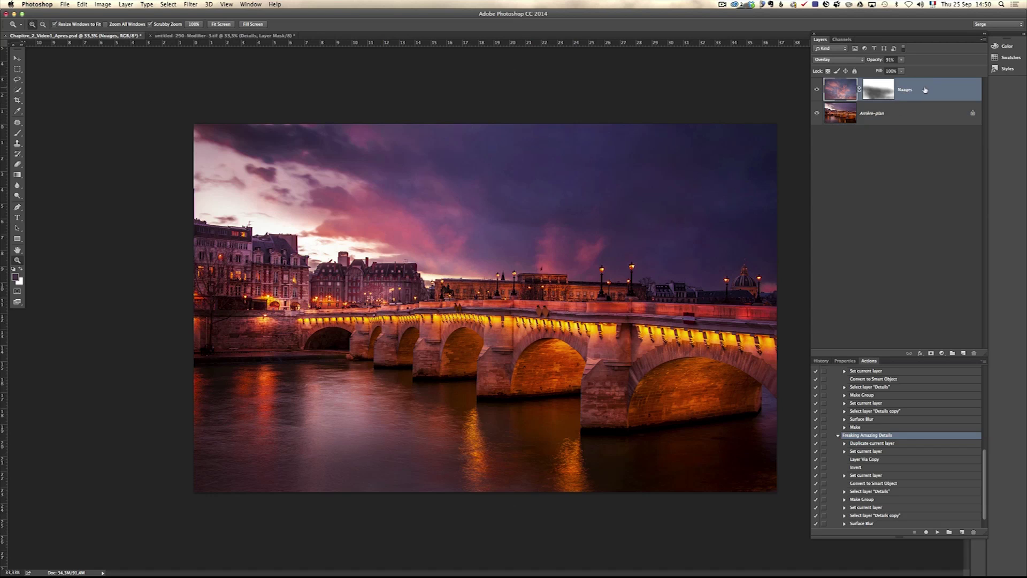
click(818, 91)
click(818, 91)
Try running the Freaking Amazing Details action on the Nuages layer alone, and delete the resulting Details group.
click(937, 531)
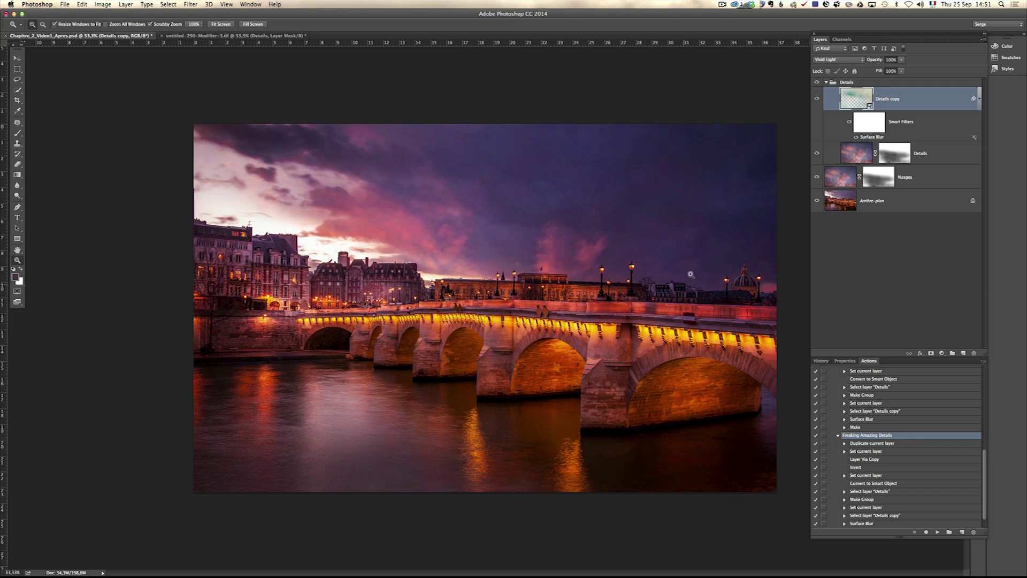
click(826, 82)
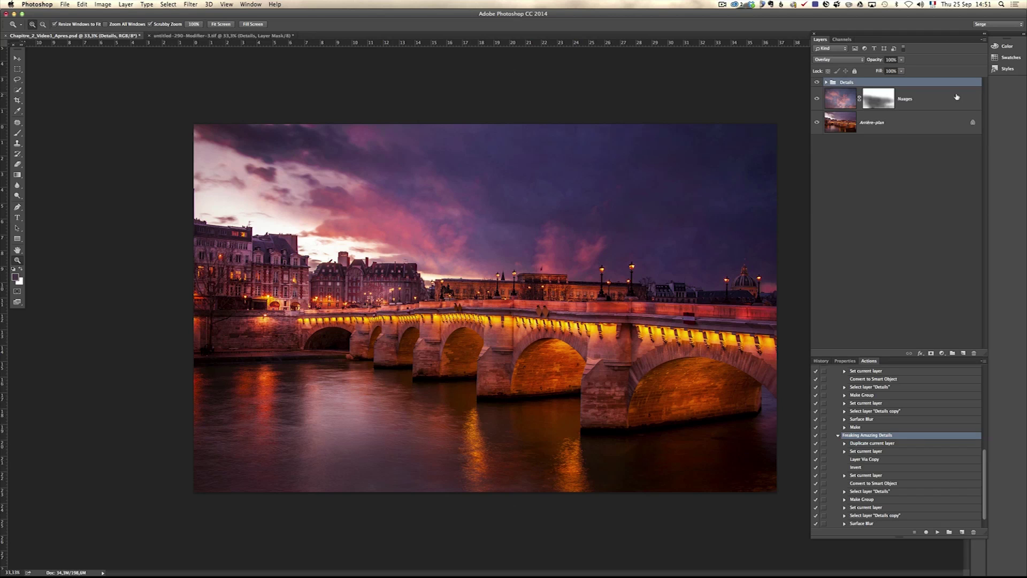
drag(831, 82, 973, 353)
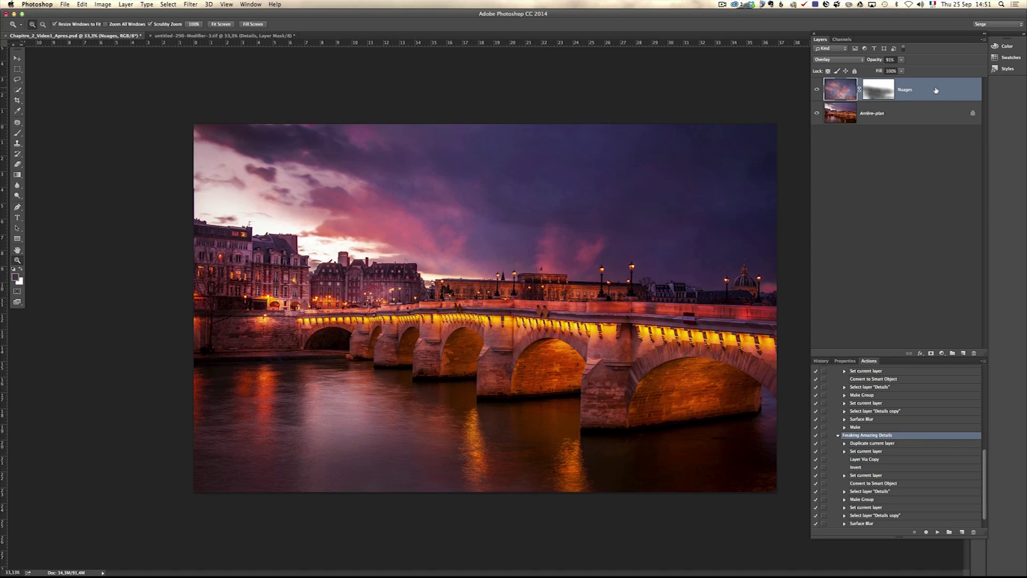
Stamp all visible layers into a new layer above Nuages, run the Freaking Amazing Details action on it, and collapse the Details group.
key(alt+shift+super+e)
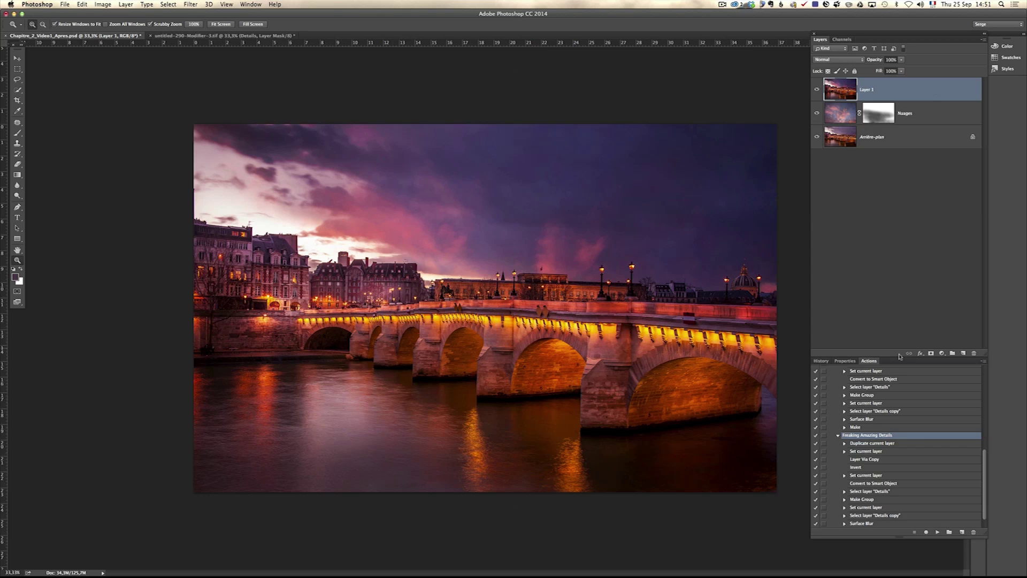
click(937, 532)
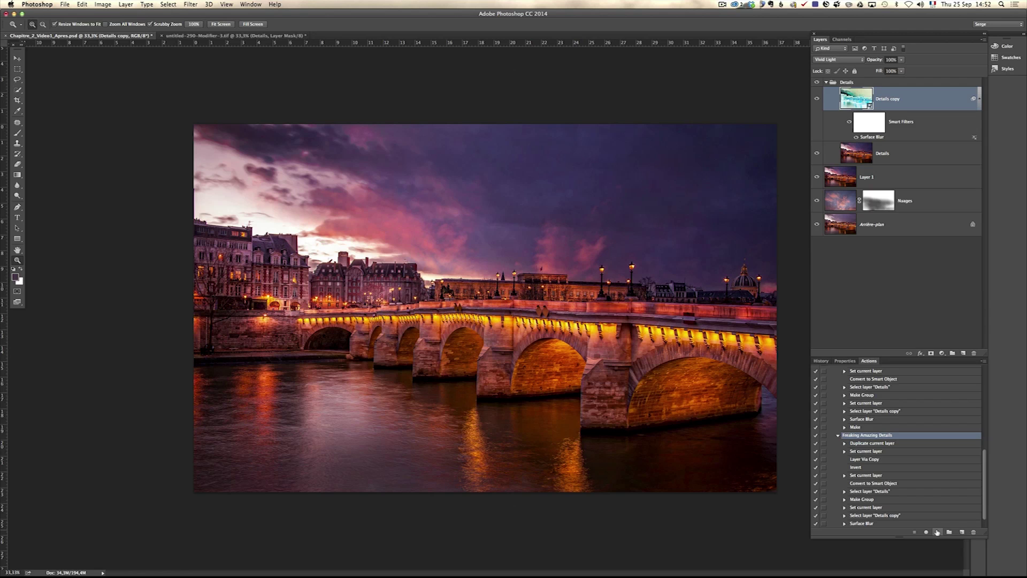
click(827, 82)
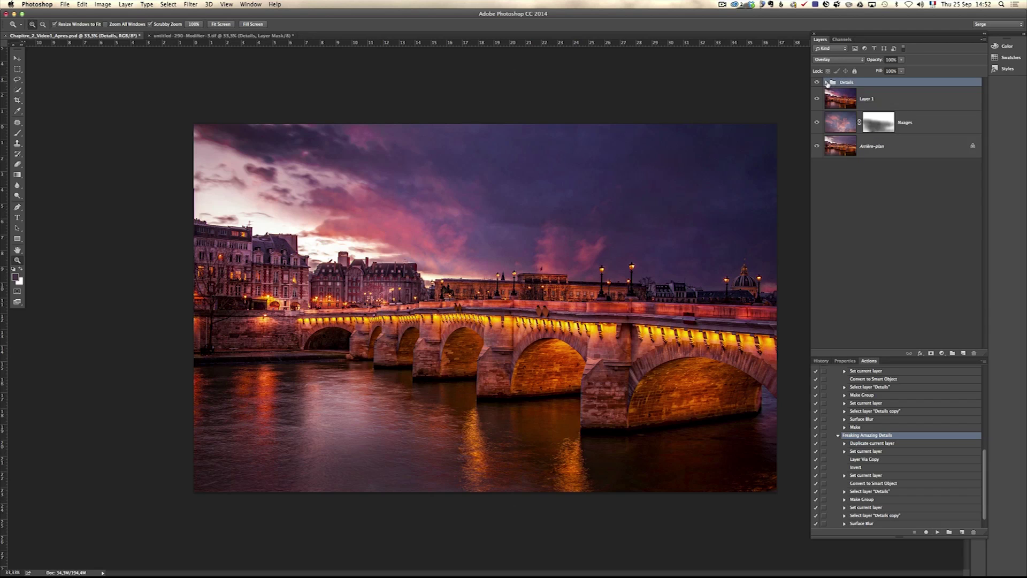
Toggle the Details group's visibility repeatedly to compare the bridge photo with and without the enhanced details up close.
click(883, 101)
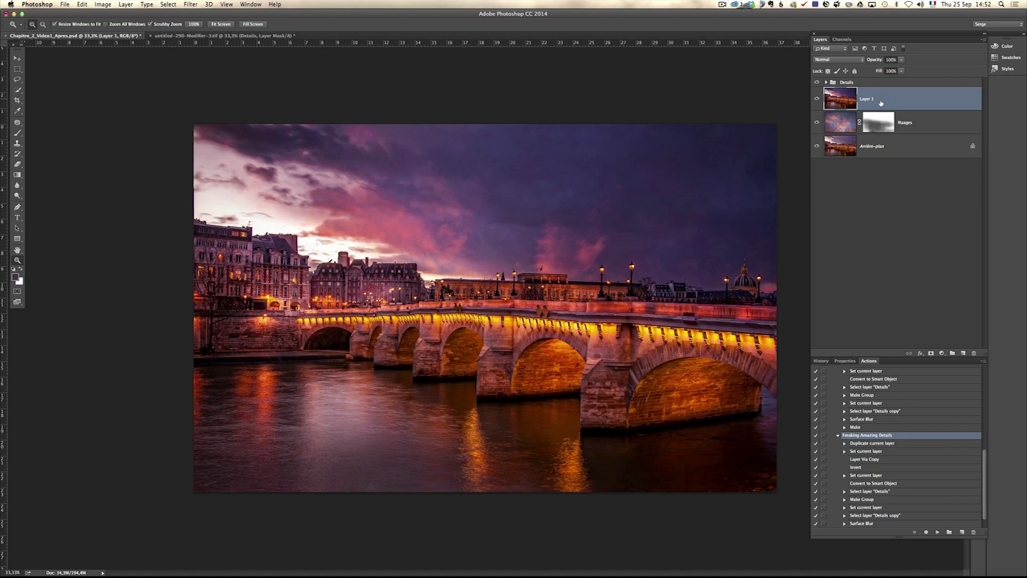
click(816, 82)
click(817, 82)
key(super+plus)
key(super+plus)
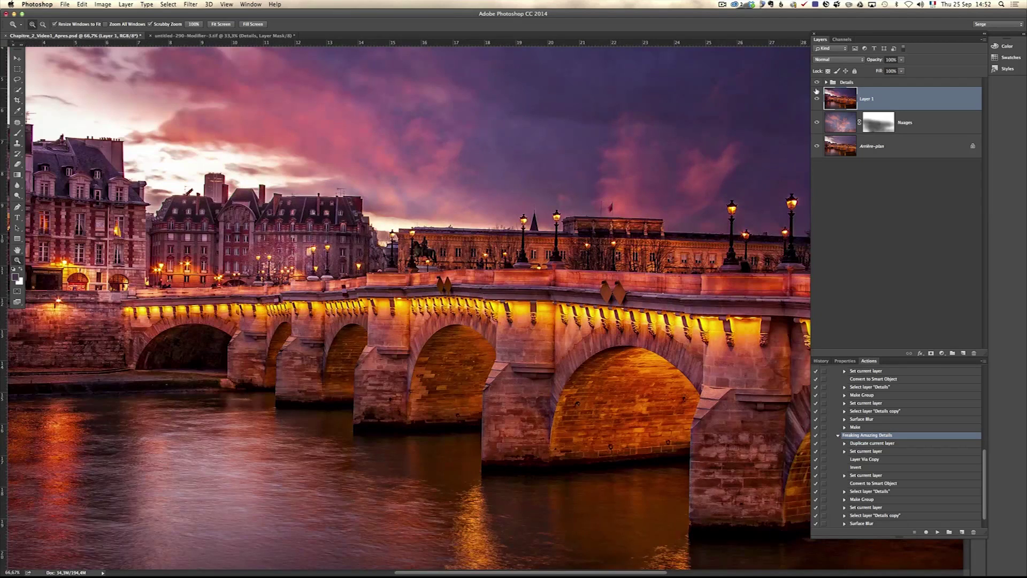
click(817, 83)
click(816, 83)
click(817, 83)
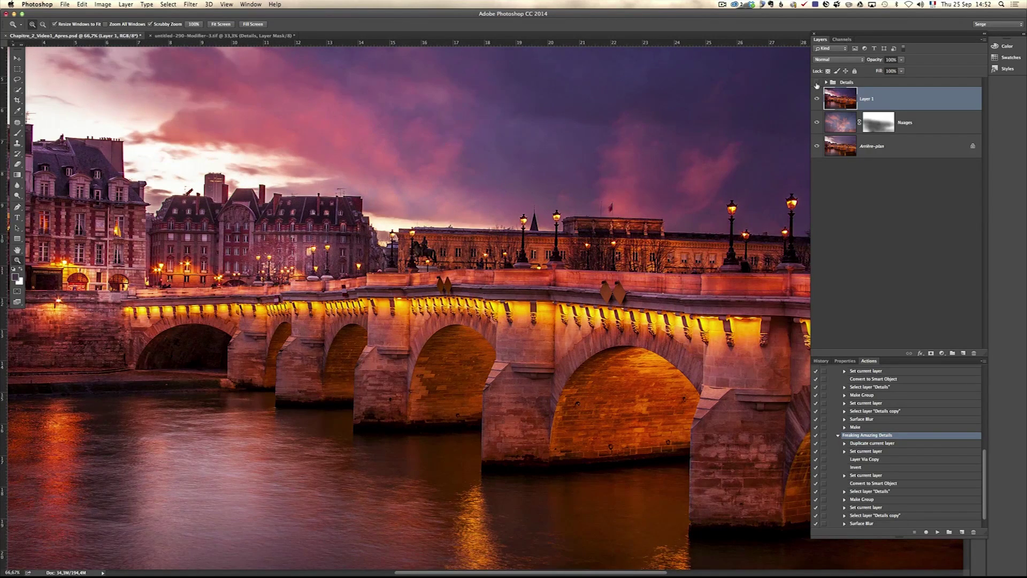
click(816, 82)
click(817, 83)
click(816, 83)
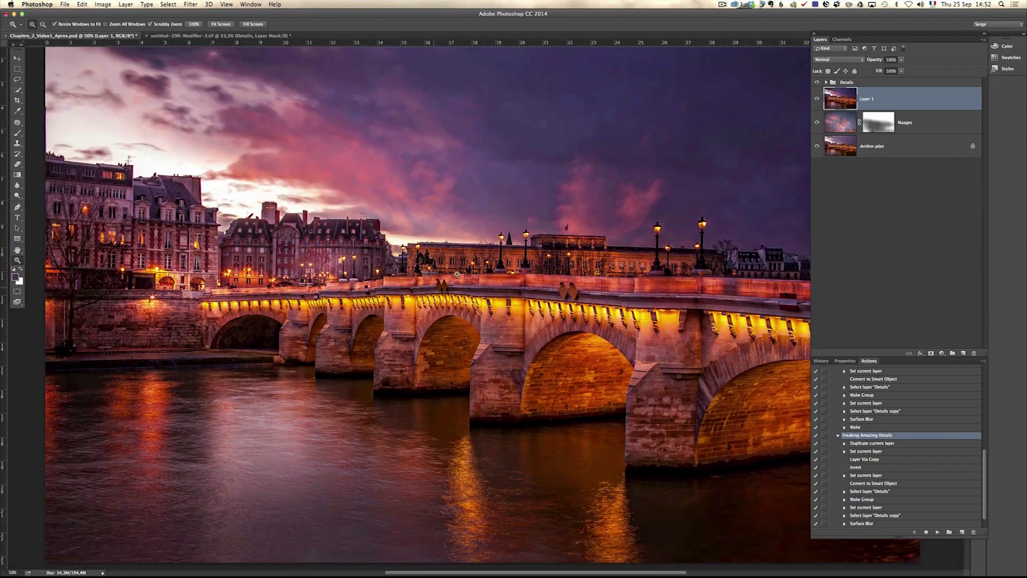
alt+click(392, 302)
Add a black layer mask to the Details group and paint white on it over the bridge and buildings with the 795 px brush.
click(858, 83)
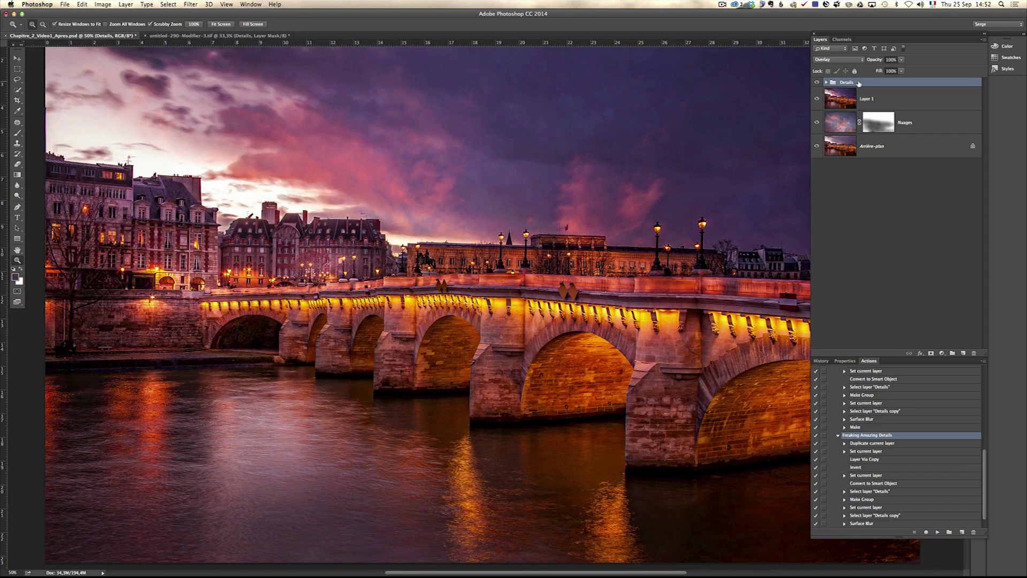
key(alt)
alt+click(931, 354)
key(b)
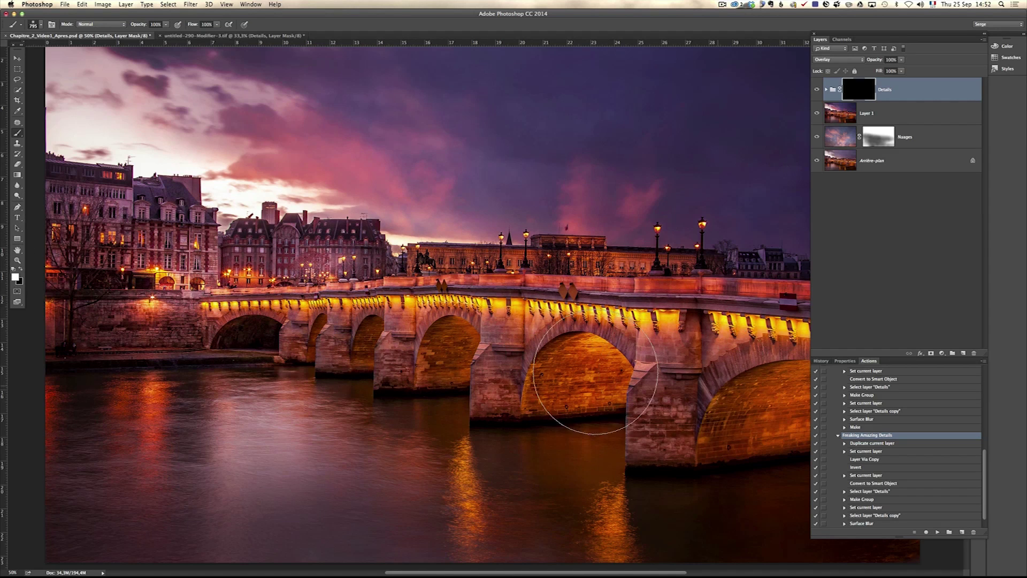
drag(516, 371, 544, 366)
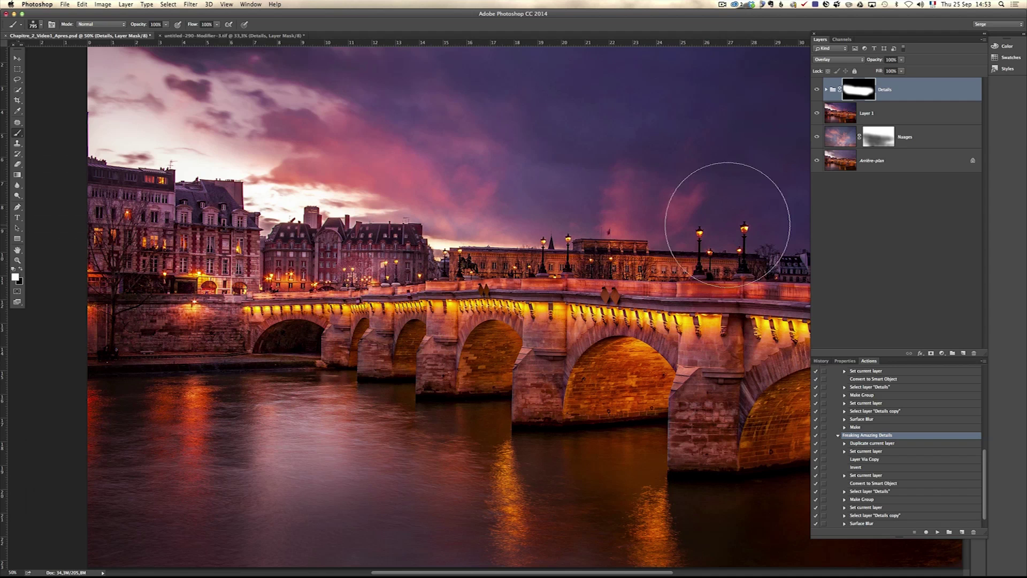
Toggle the masked Details group's visibility to compare the bridge and buildings before and after, and view the whole image.
click(817, 90)
click(817, 90)
click(817, 90)
click(817, 90)
key(z)
alt+click(453, 353)
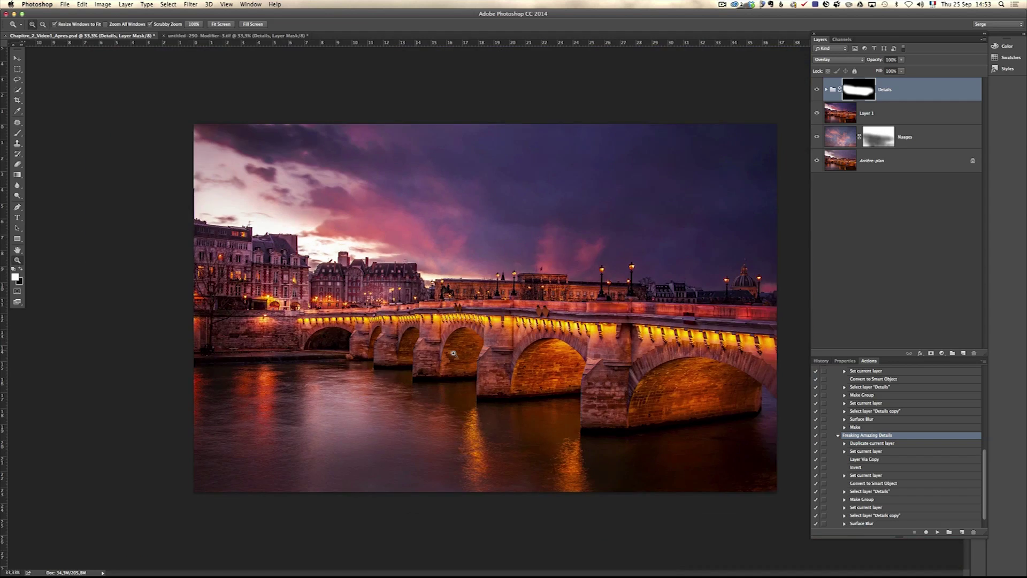